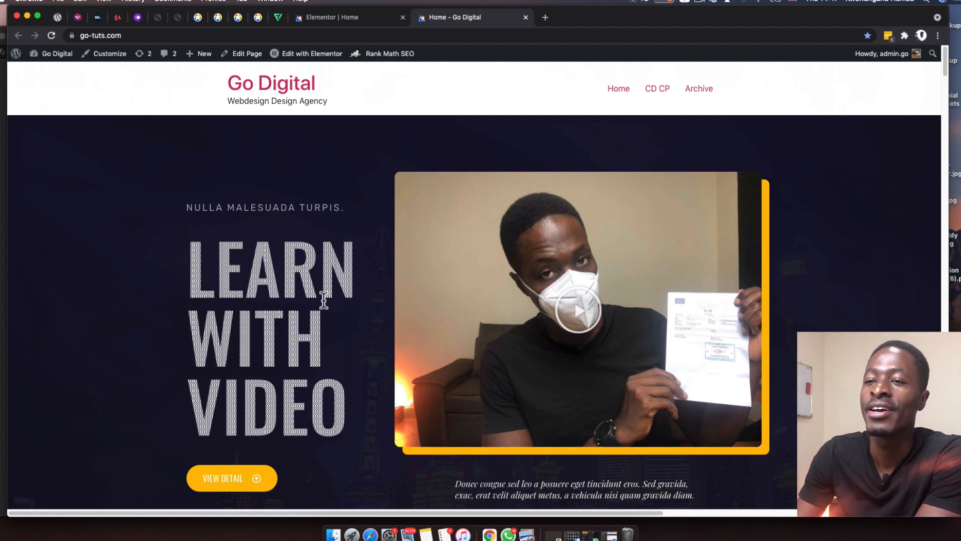
- Review the live home page's video hero section and page through the testimonial carousel
scroll(324, 299, down, 2)
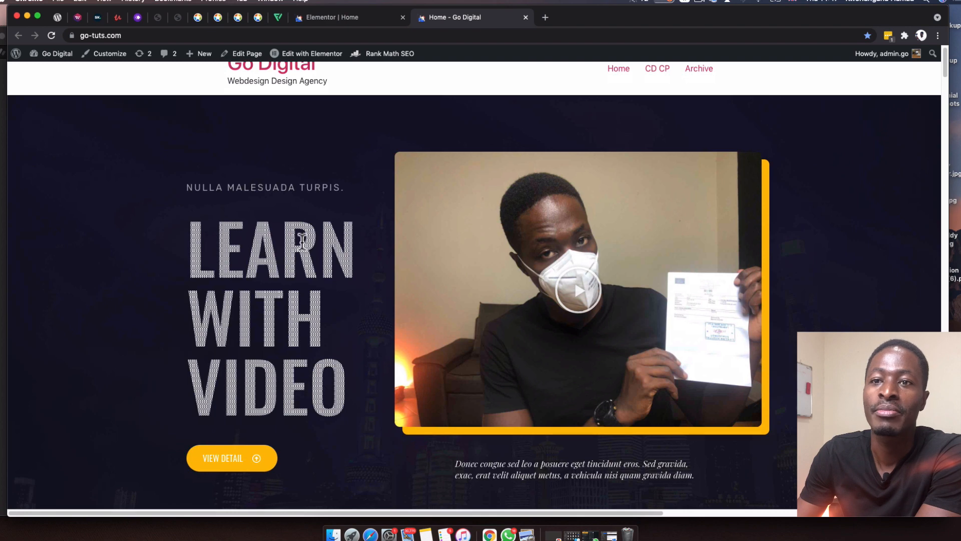
scroll(278, 290, down, 8)
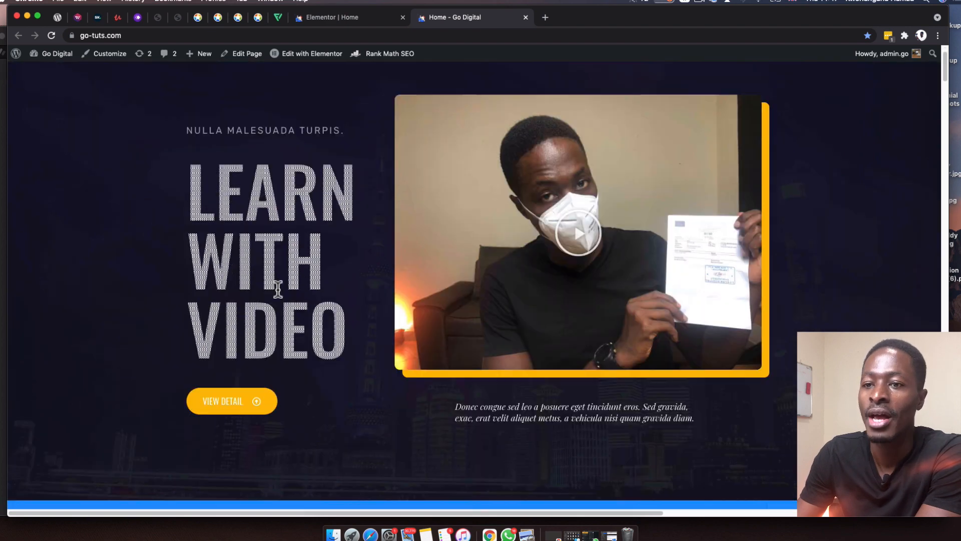
scroll(281, 293, down, 4)
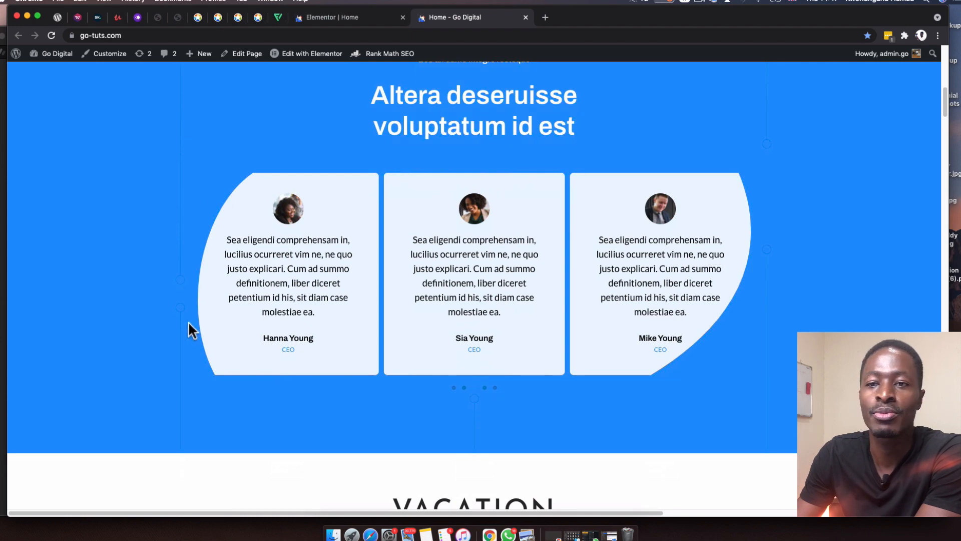
click(486, 389)
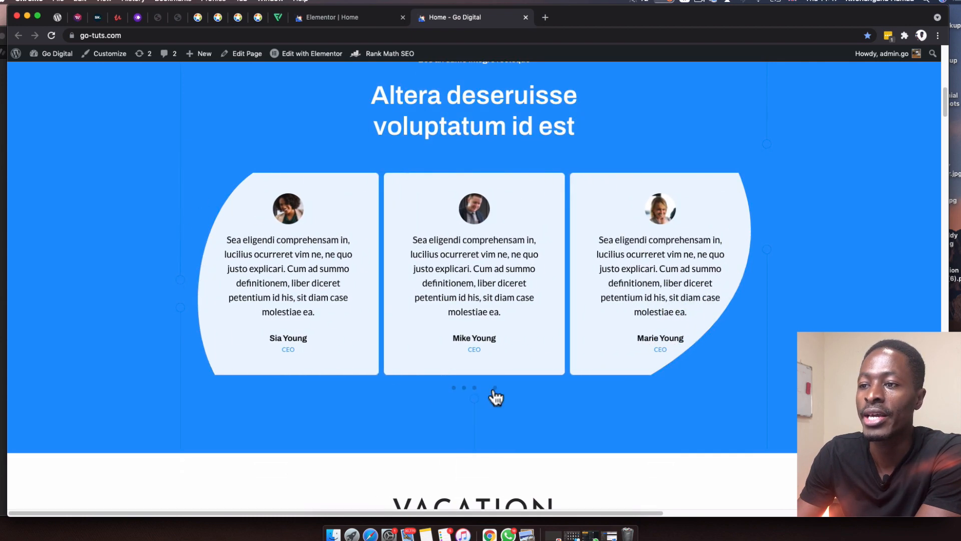
click(453, 389)
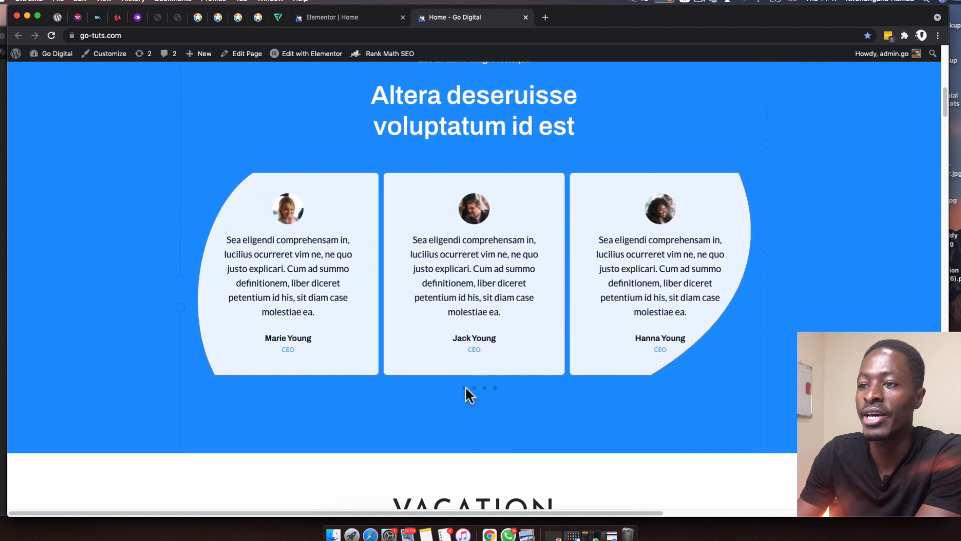
click(466, 389)
- Examine the masked Vacation shapes and the phone-style video section further down the home page
scroll(776, 278, down, 5)
scroll(772, 277, down, 5)
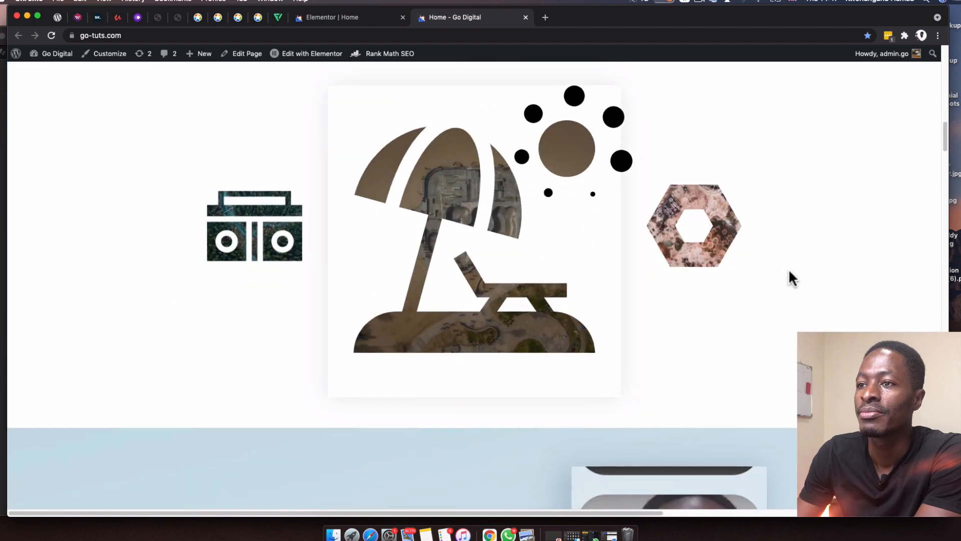
scroll(788, 278, up, 2)
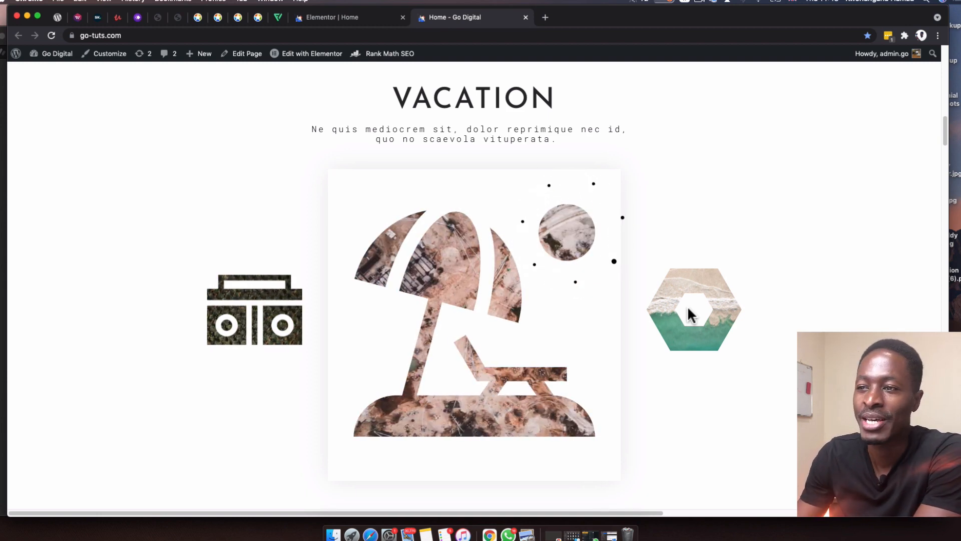
scroll(673, 310, down, 10)
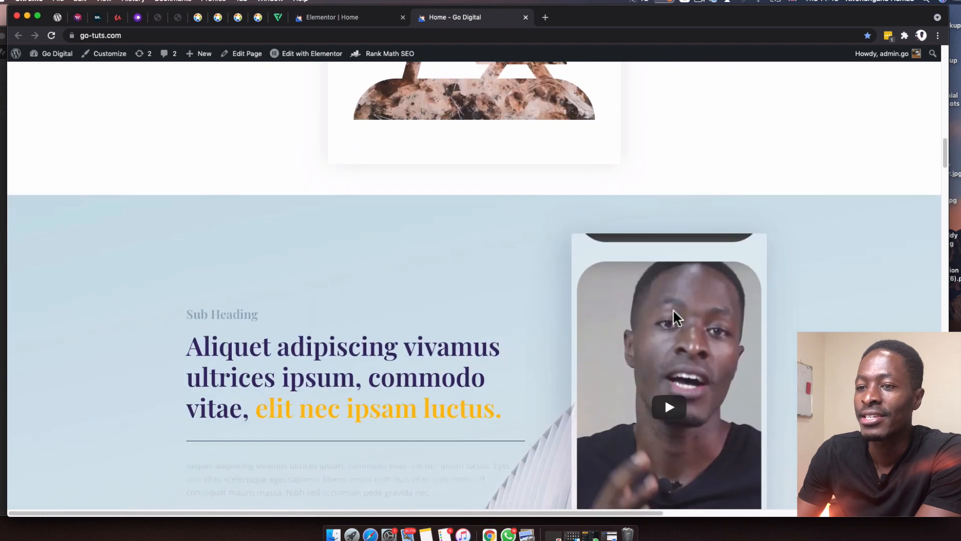
scroll(674, 310, down, 1)
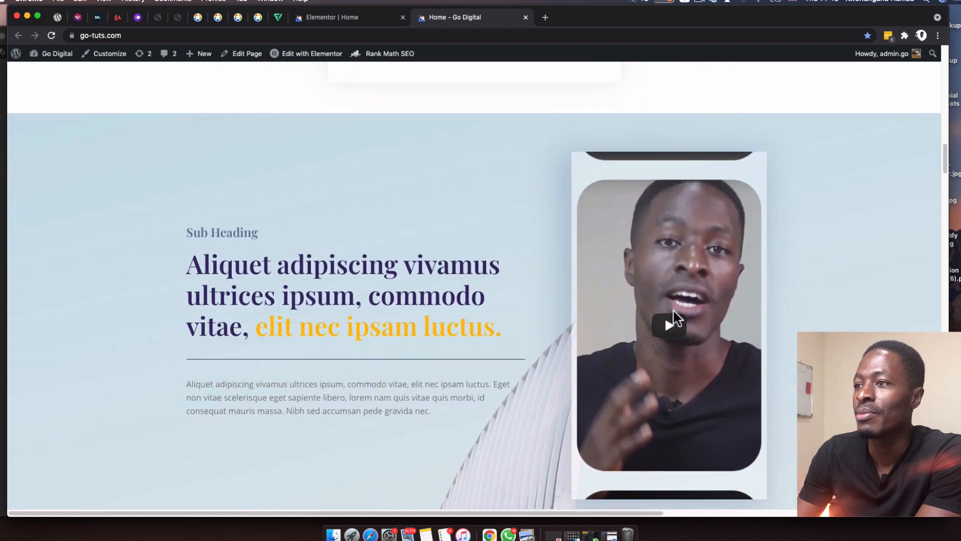
scroll(717, 278, down, 1)
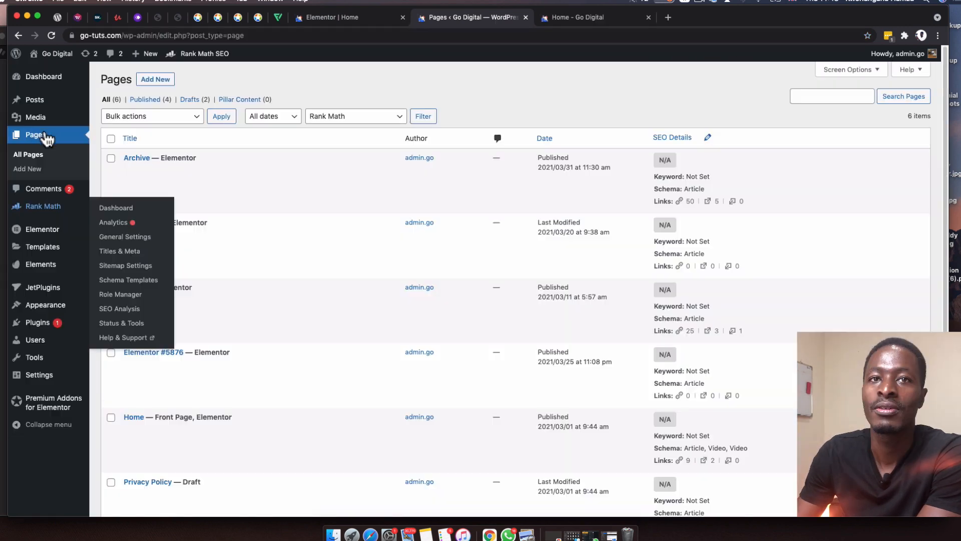
- View the telephone.png attachment in the media library, and return to the live home page
click(113, 121)
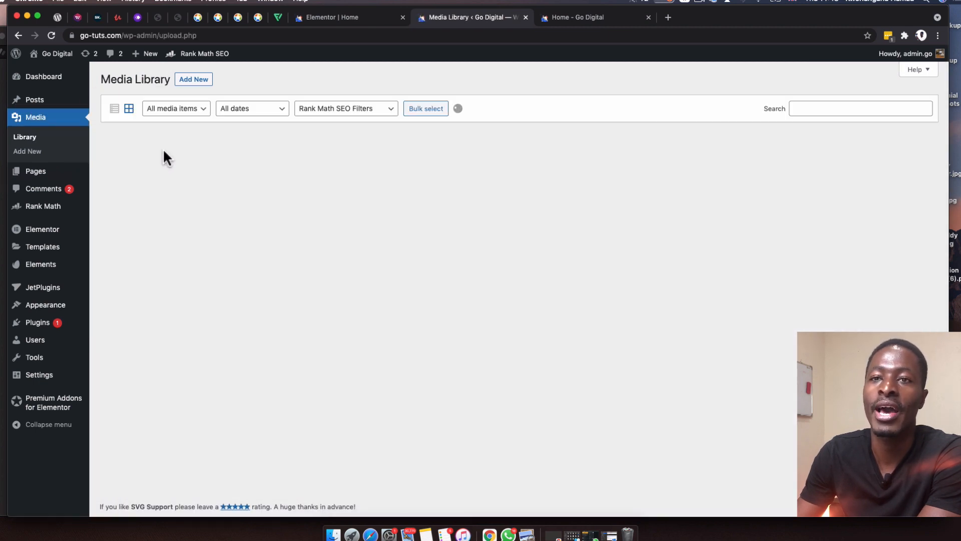
click(165, 160)
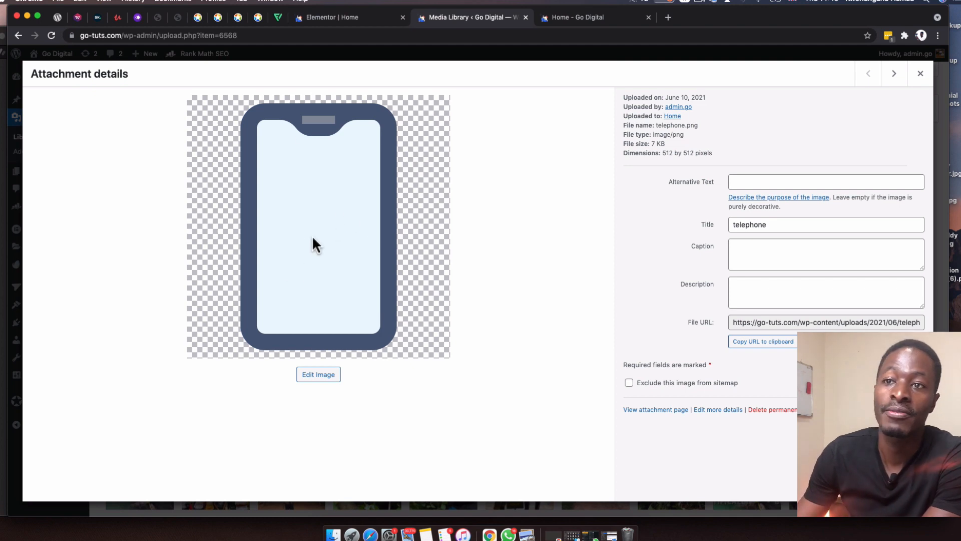
click(570, 18)
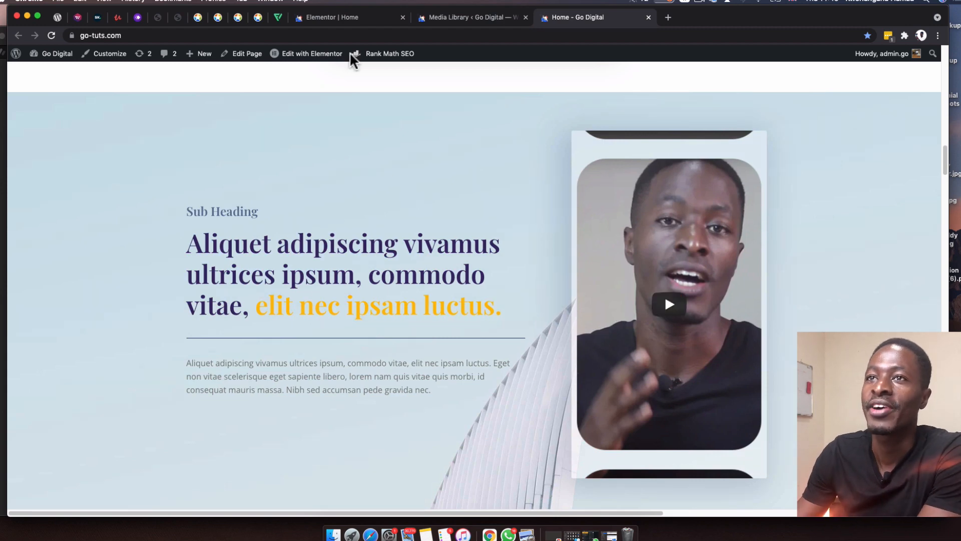
- Switch to the Elementor editor and delete the large "Learn with video" heading from the duplicated hero section
click(385, 18)
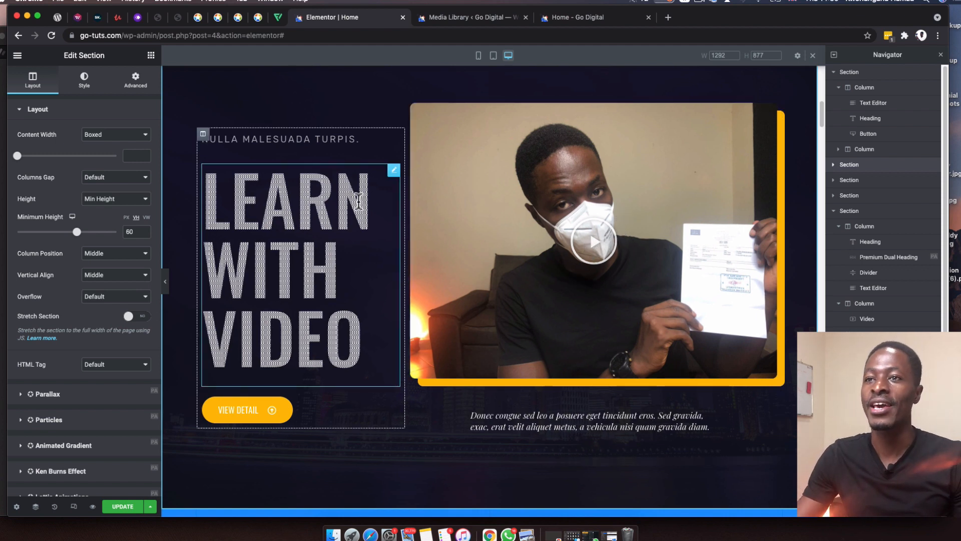
click(394, 170)
right_click(393, 175)
click(402, 320)
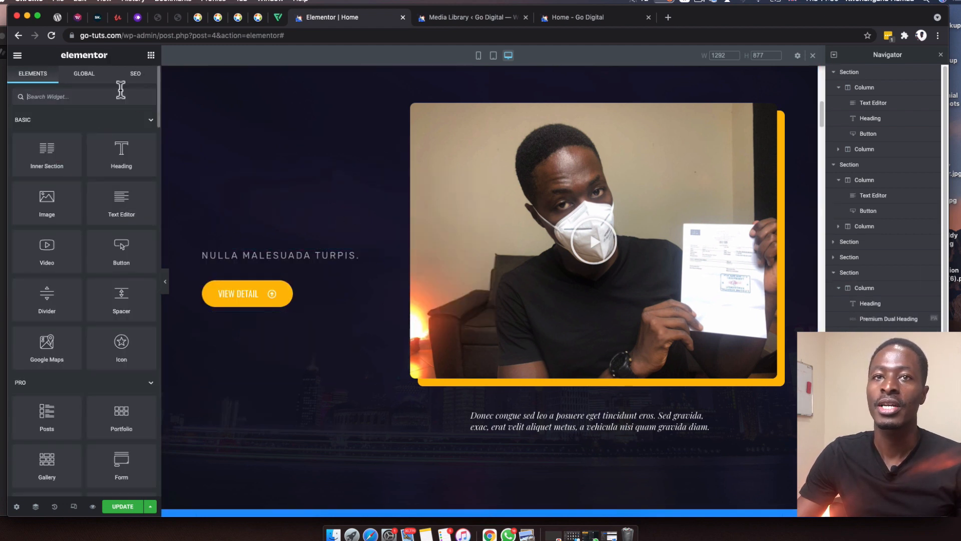
- Add a Heading widget between the small text and the View Detail button, with the title "Learn with video"
drag(121, 150, 287, 269)
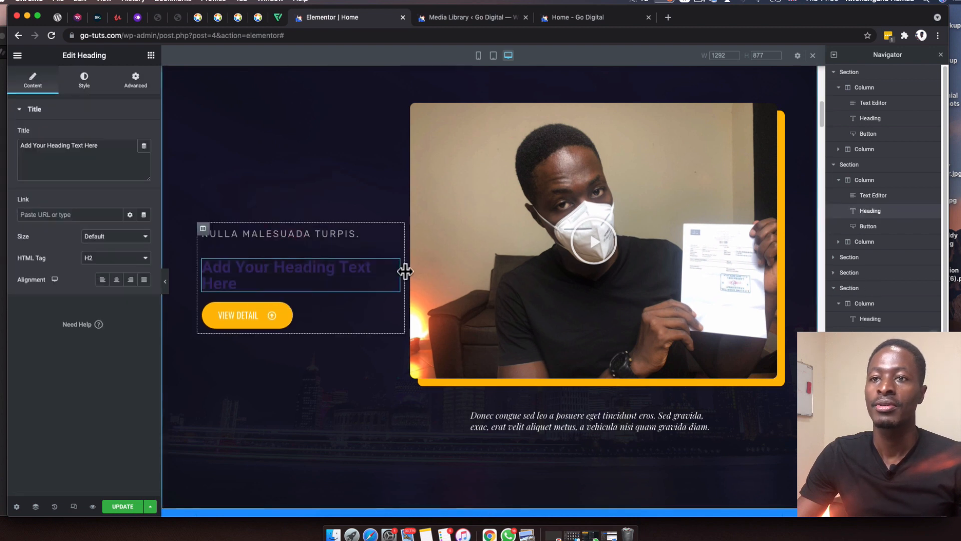
triple_click(80, 146)
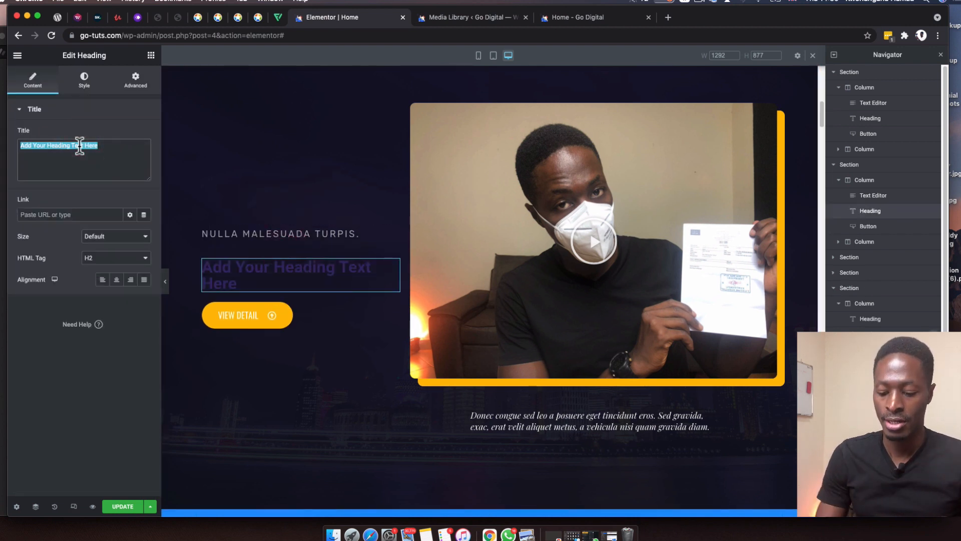
text(Learn with video)
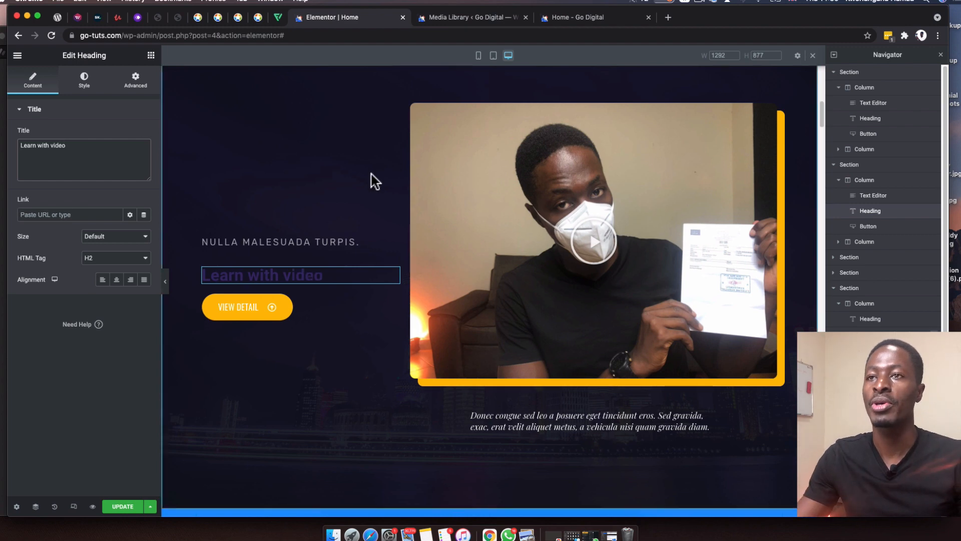
- Copy the original hero heading's style and apply it to the new "Learn with video" heading
scroll(372, 170, up, 10)
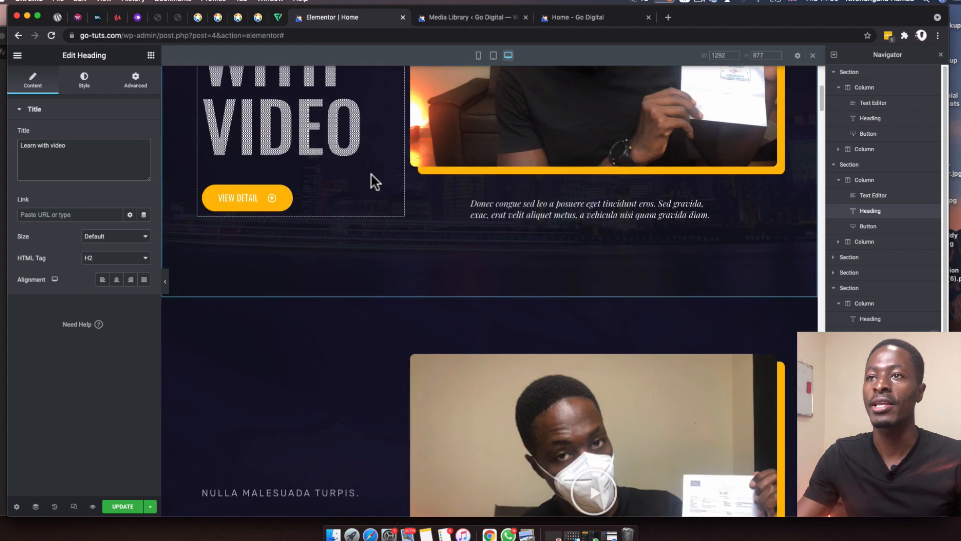
right_click(391, 229)
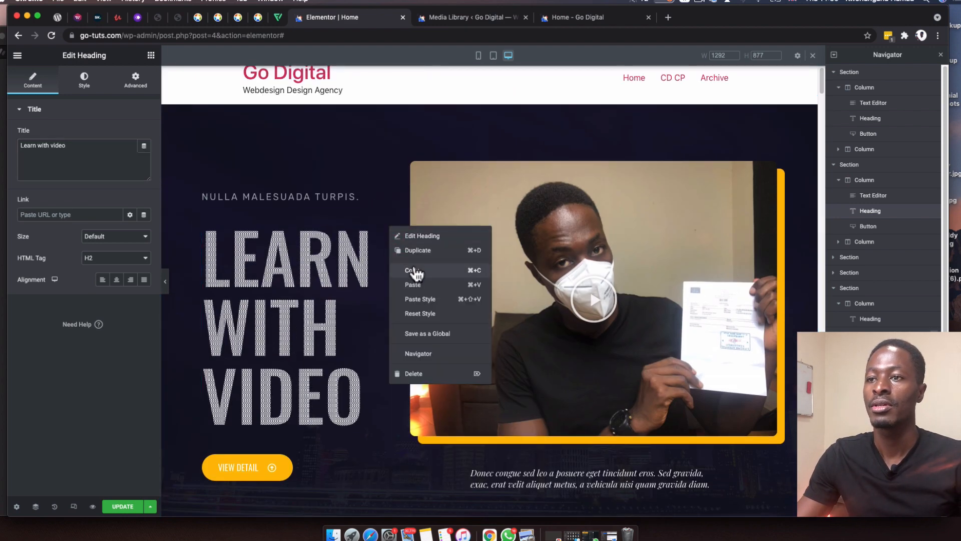
click(420, 274)
scroll(339, 221, down, 10)
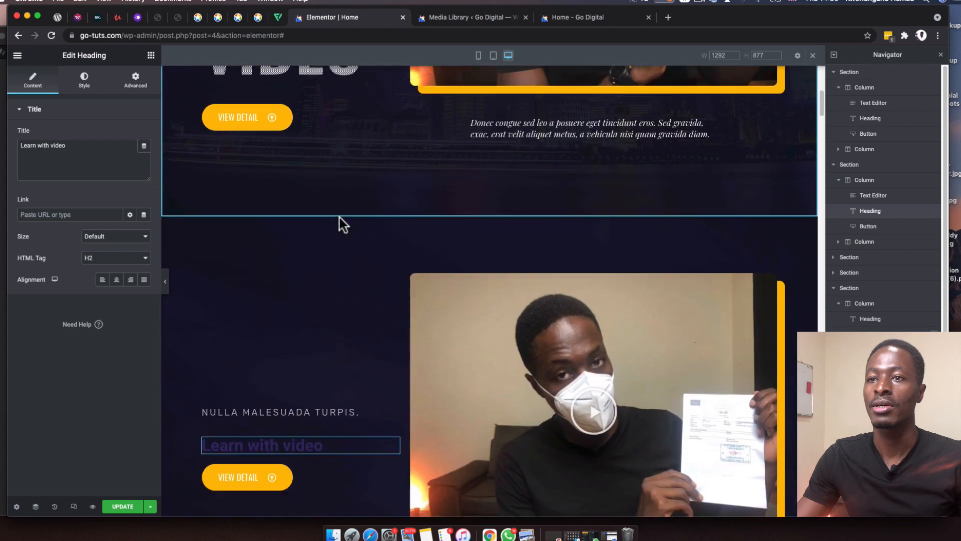
right_click(394, 297)
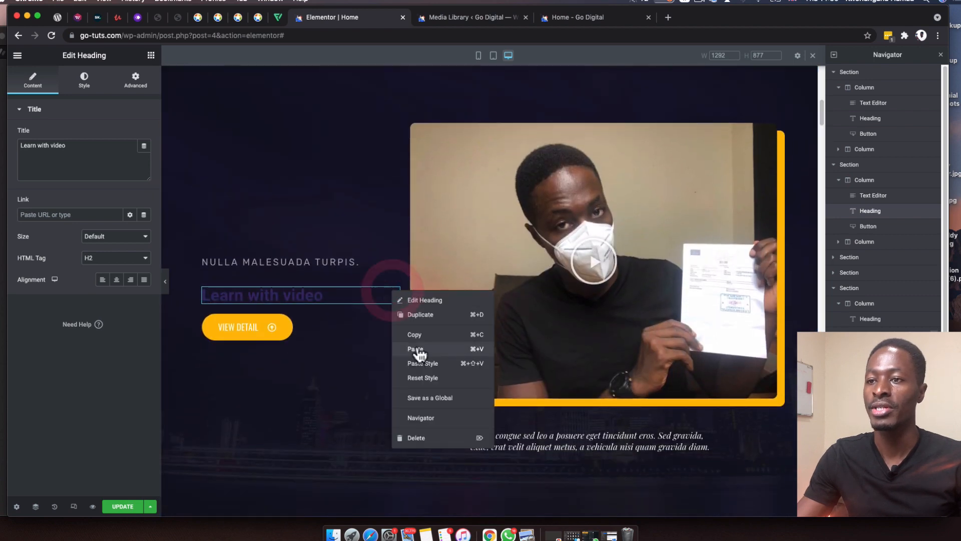
click(426, 365)
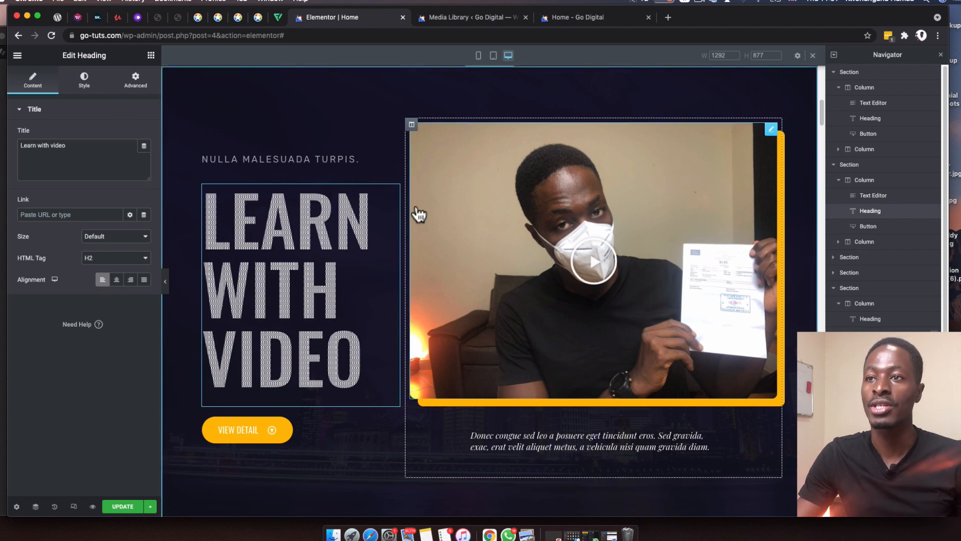
- Open the new heading's advanced Mask settings, and switch the mask off and back on
click(394, 190)
click(135, 80)
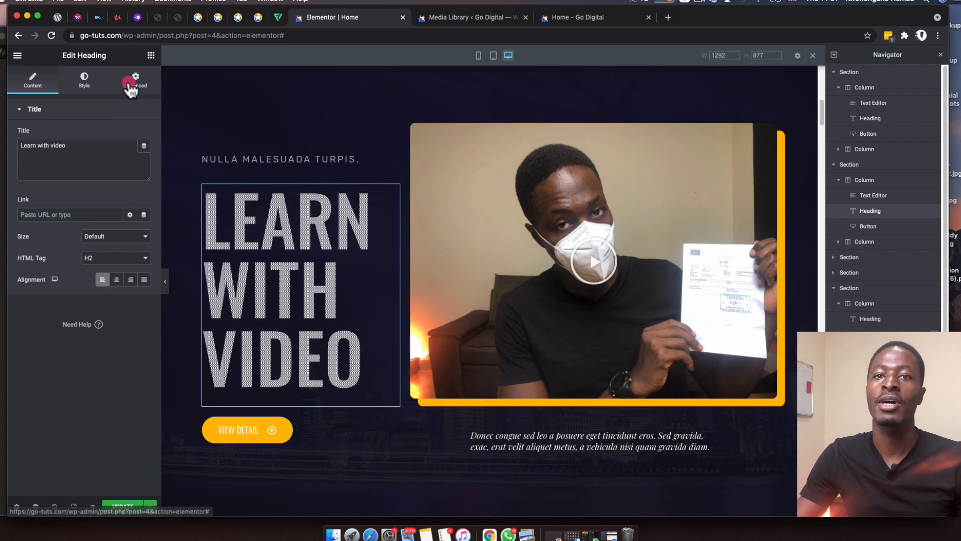
scroll(79, 305, down, 2)
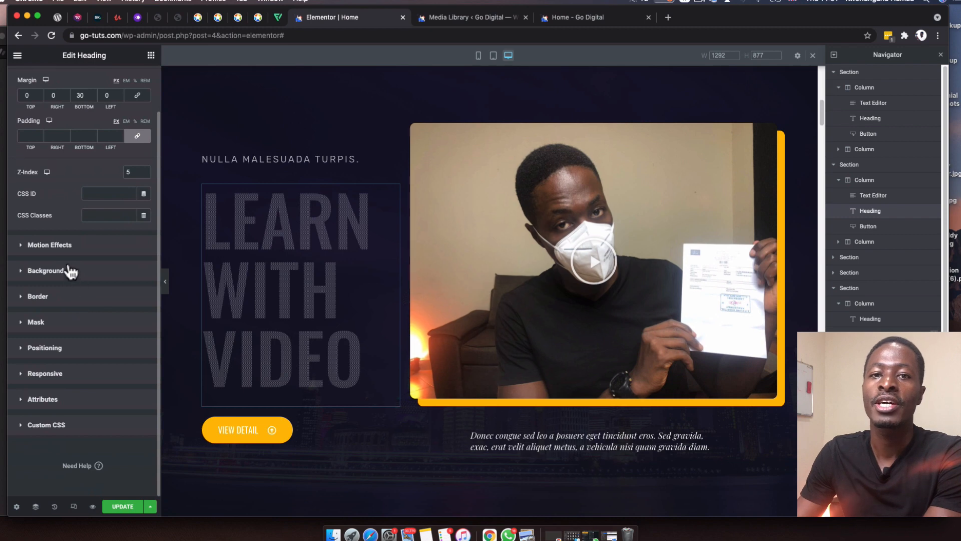
click(51, 321)
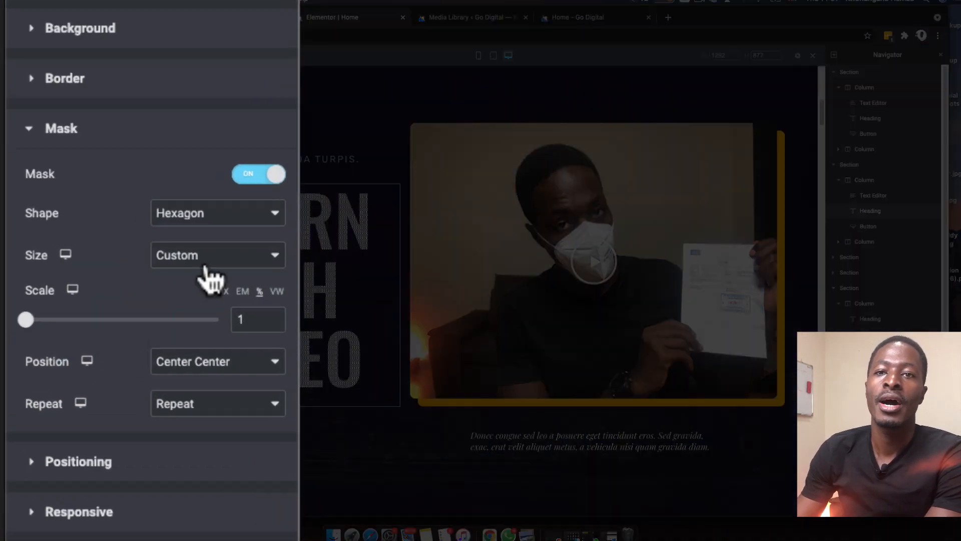
scroll(210, 280, down, 2)
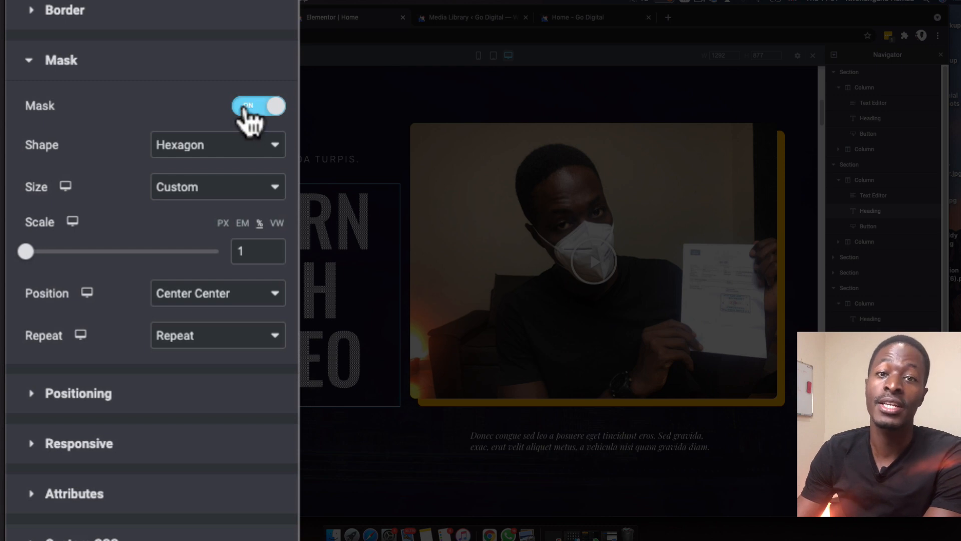
click(131, 235)
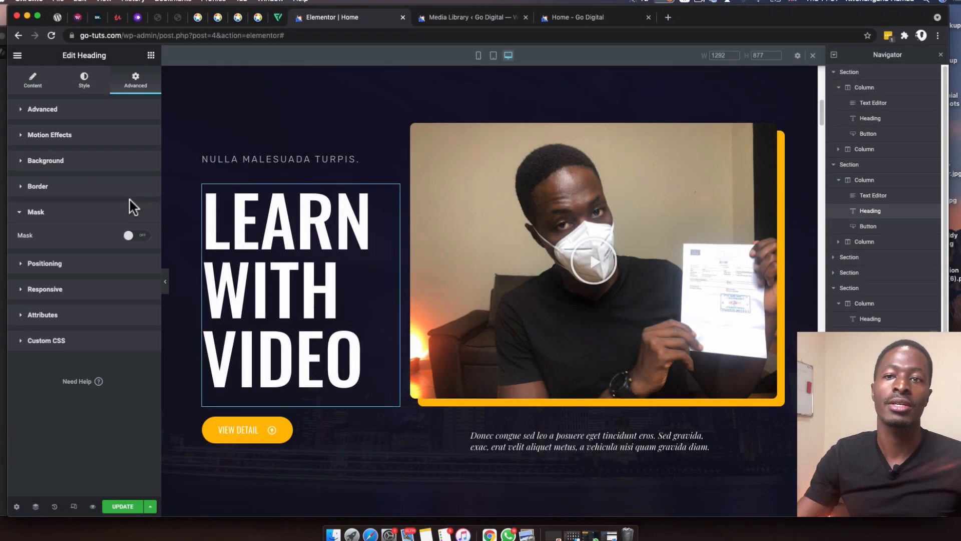
click(132, 237)
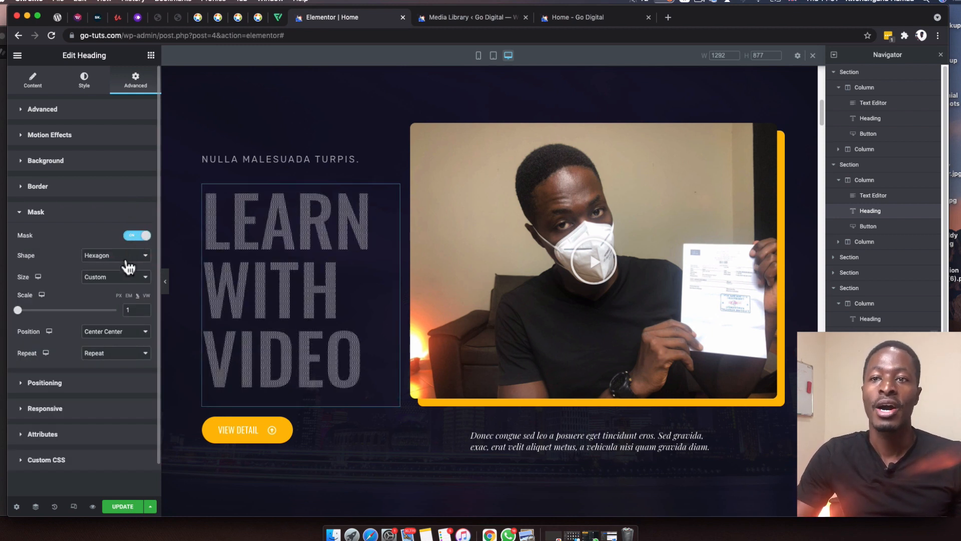
- Try the Circle and Flower mask shapes on the heading, and set the shape to Circle
click(128, 265)
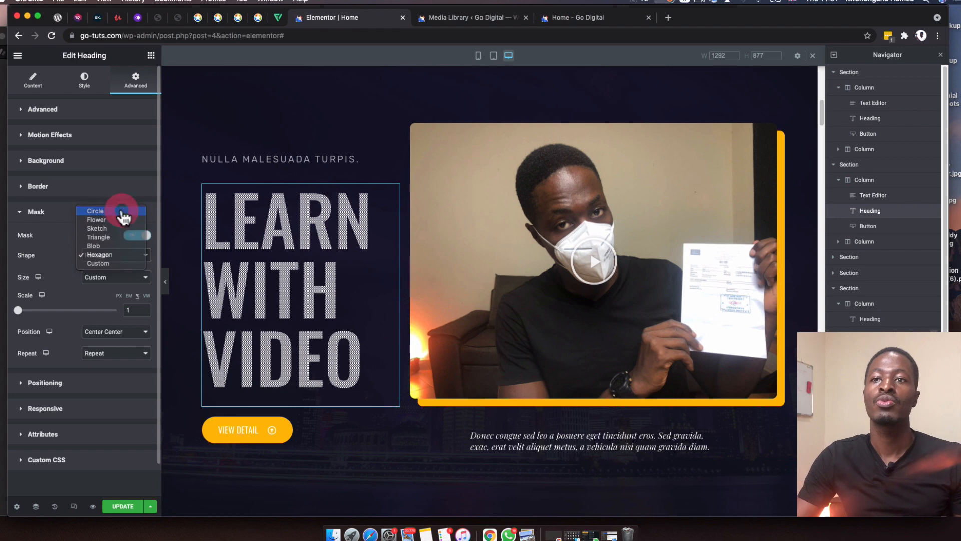
click(124, 216)
click(105, 255)
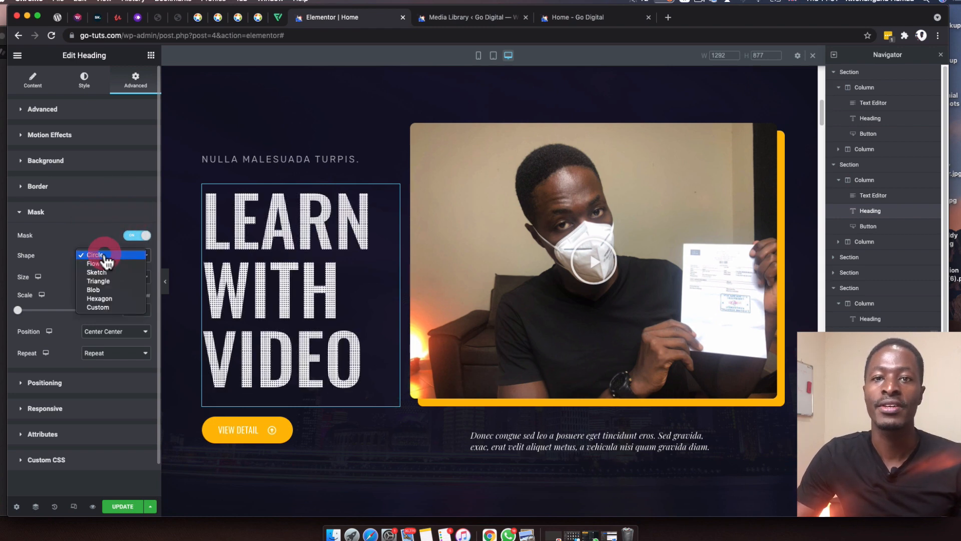
click(106, 263)
click(112, 256)
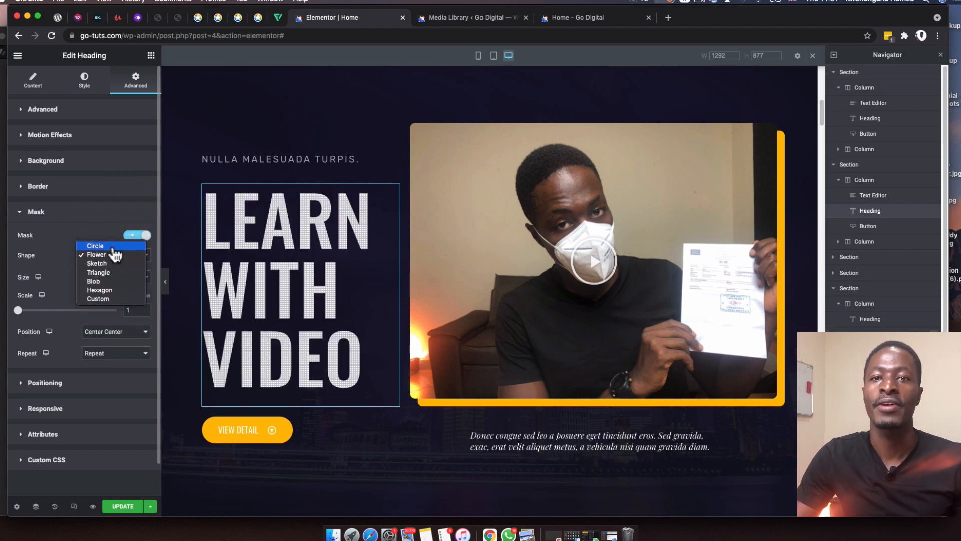
click(113, 247)
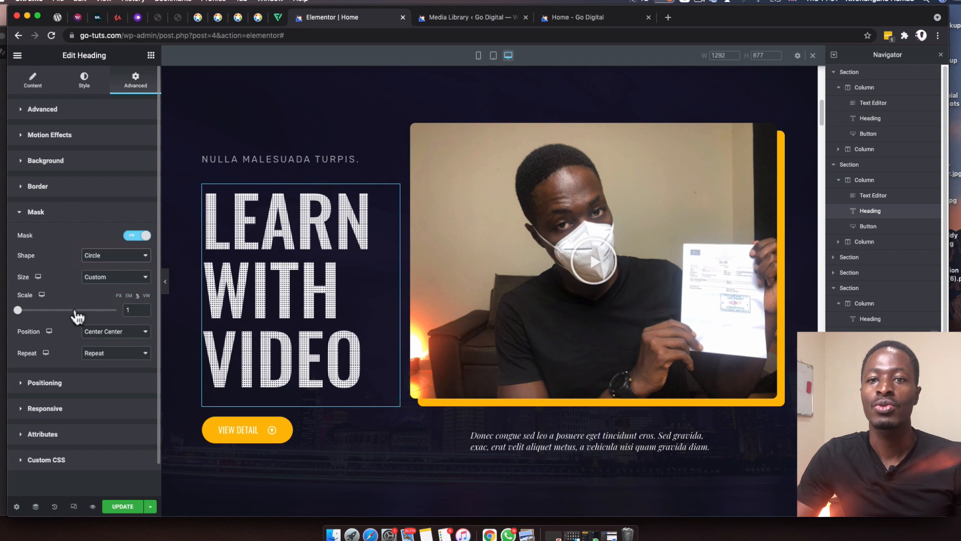
- Switch the heading's mask off and on again to restore the default Fit size and No-Repeat settings
click(137, 236)
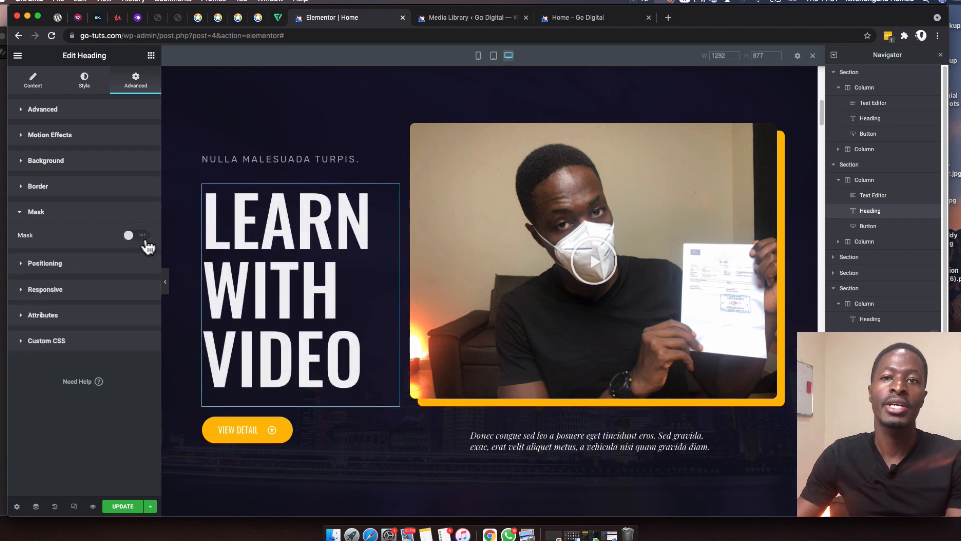
click(146, 239)
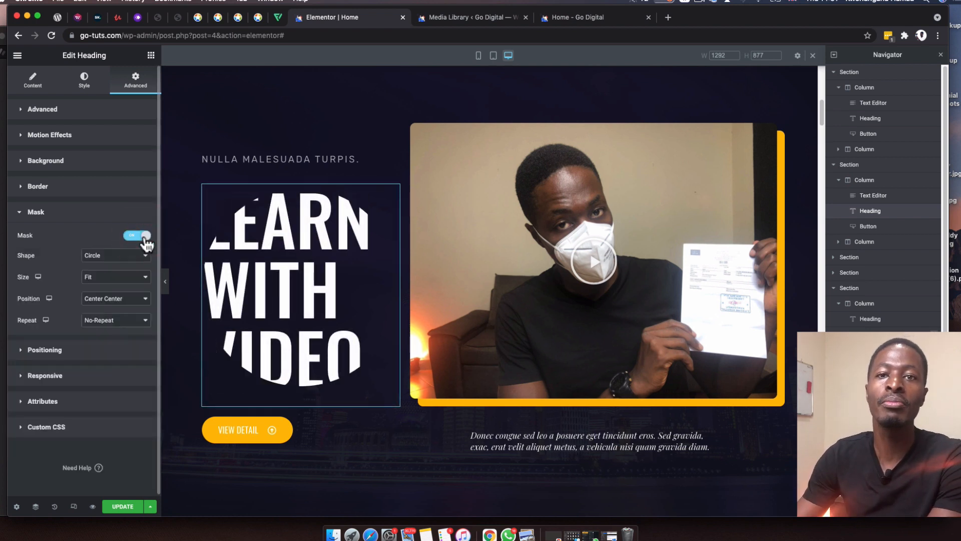
- Try the Flower mask shape on the "Learn with video" heading, and set the shape to Hexagon
click(108, 254)
click(107, 256)
click(112, 256)
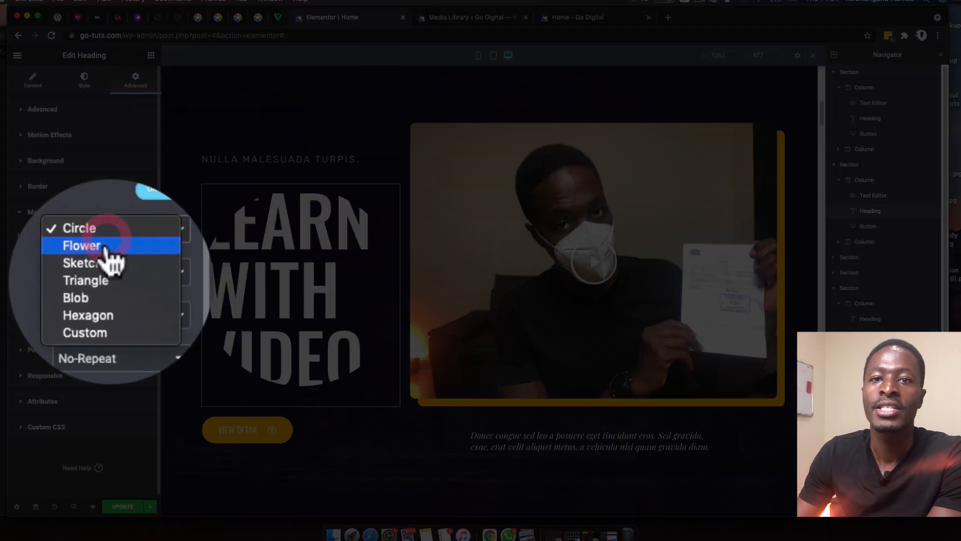
click(82, 221)
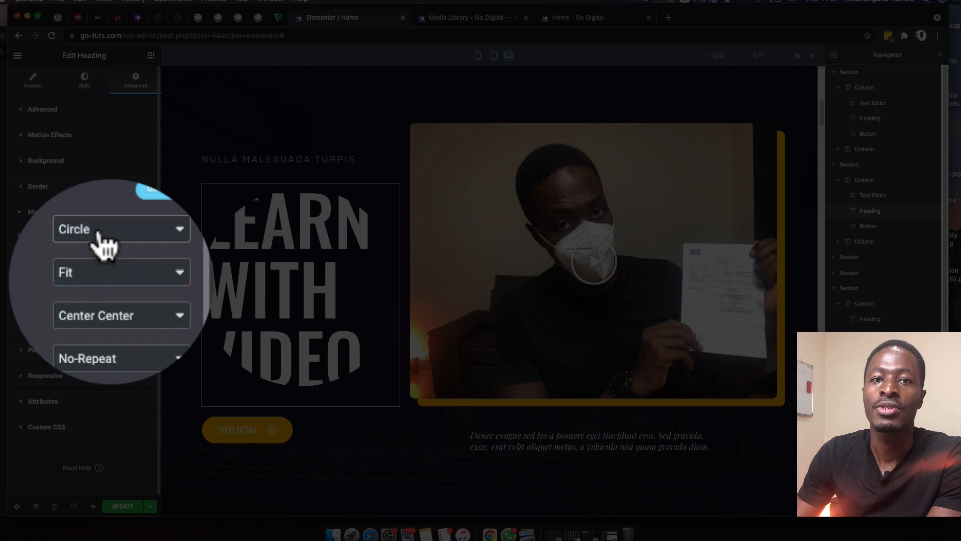
click(100, 235)
click(96, 250)
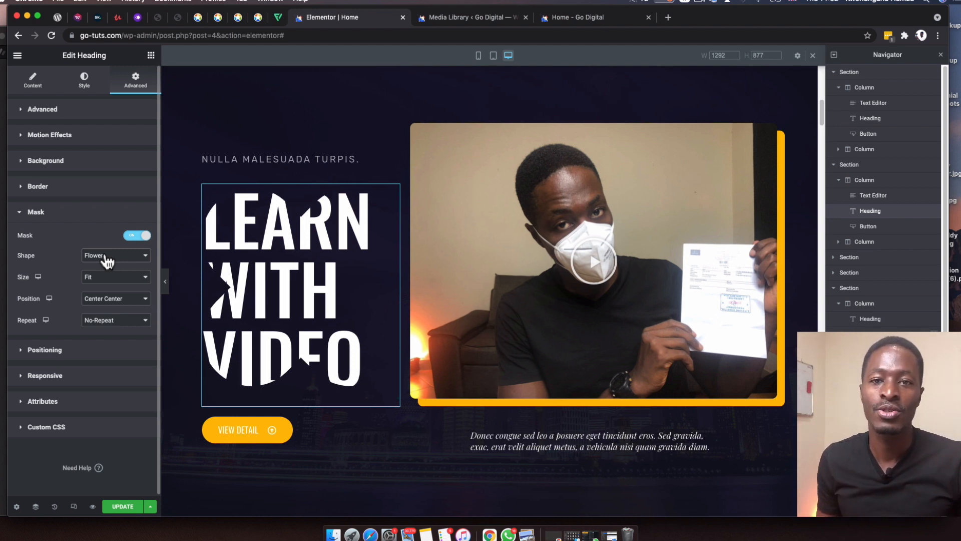
click(103, 257)
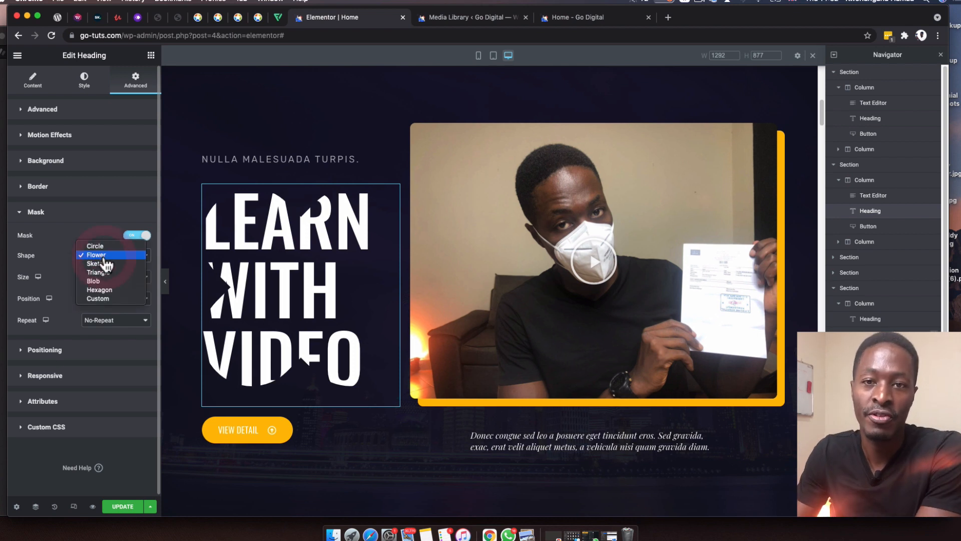
click(104, 293)
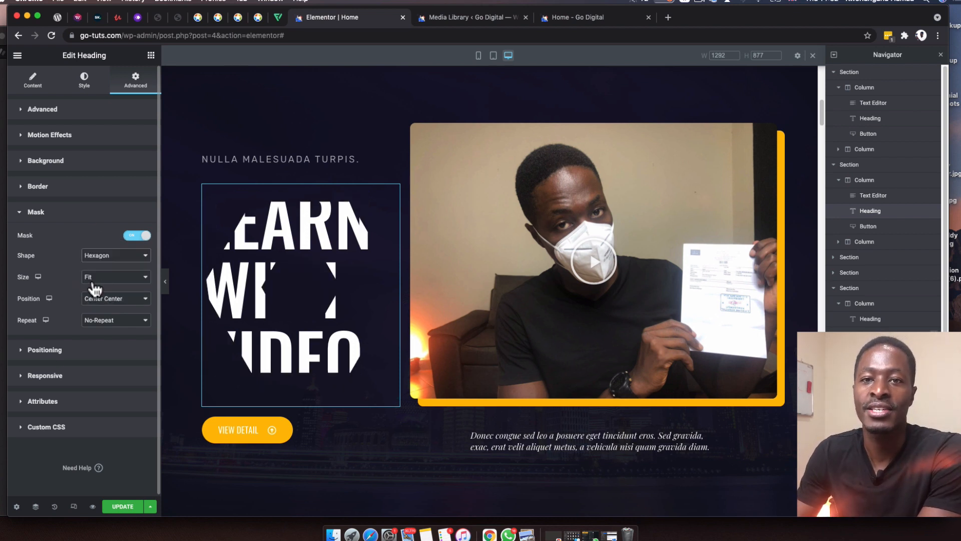
- Set the heading mask's repeat to Repeat and its size to Custom
click(107, 322)
click(104, 326)
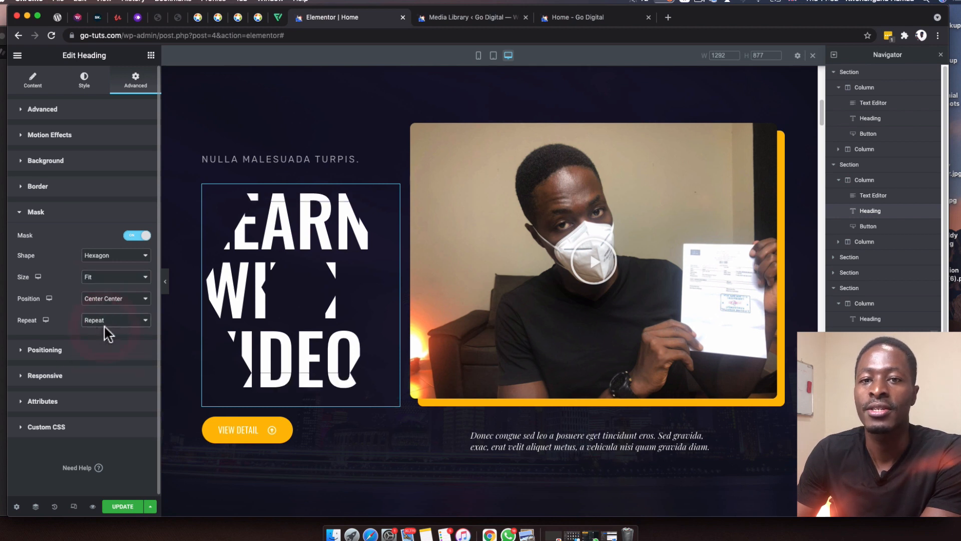
click(108, 276)
click(107, 296)
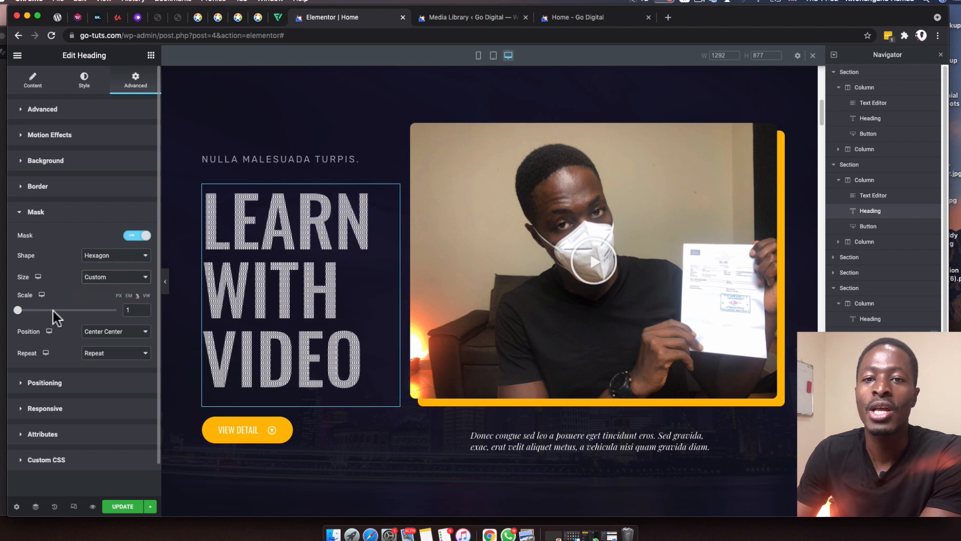
- Raise the heading mask's custom scale step by step to about 34%
click(144, 308)
click(145, 308)
click(144, 308)
click(145, 308)
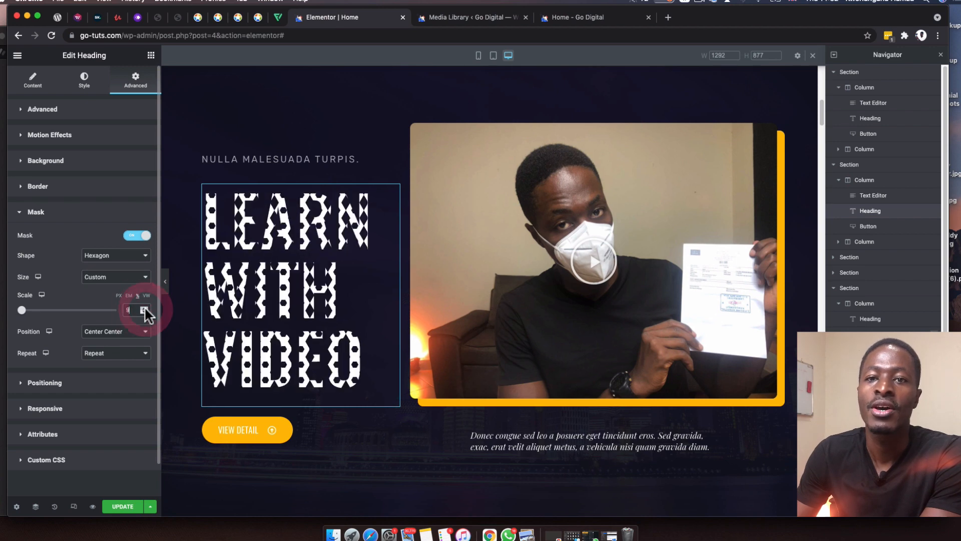
click(145, 307)
click(144, 307)
click(145, 308)
click(144, 308)
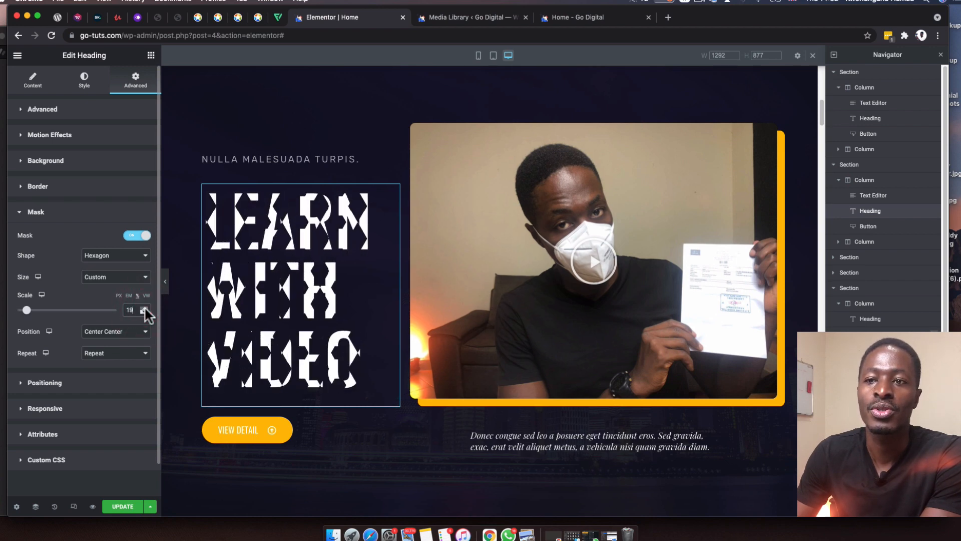
click(144, 308)
click(144, 307)
click(145, 308)
click(144, 308)
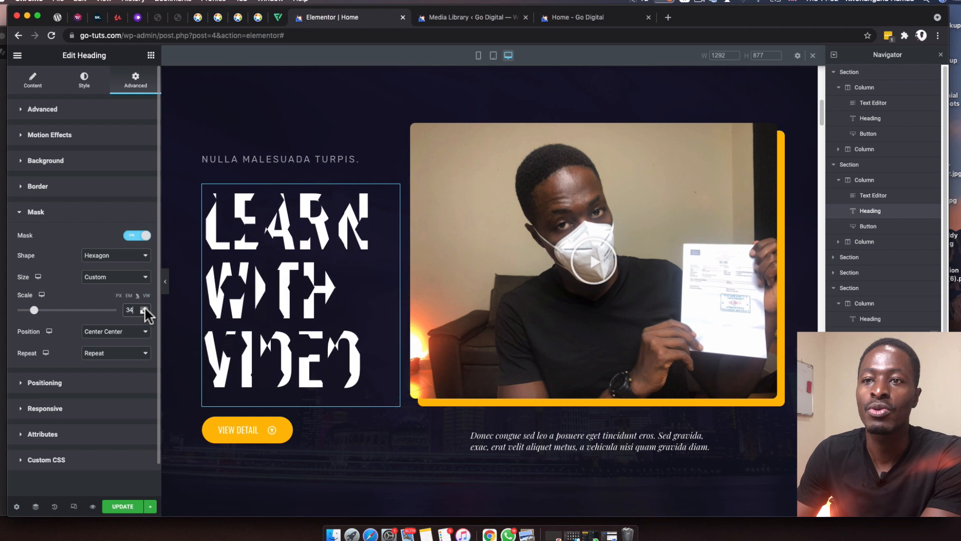
click(144, 308)
- Try a very large and a zero mask scale on the heading, and set the scale to 1%
drag(35, 310, 105, 318)
drag(112, 312, 15, 324)
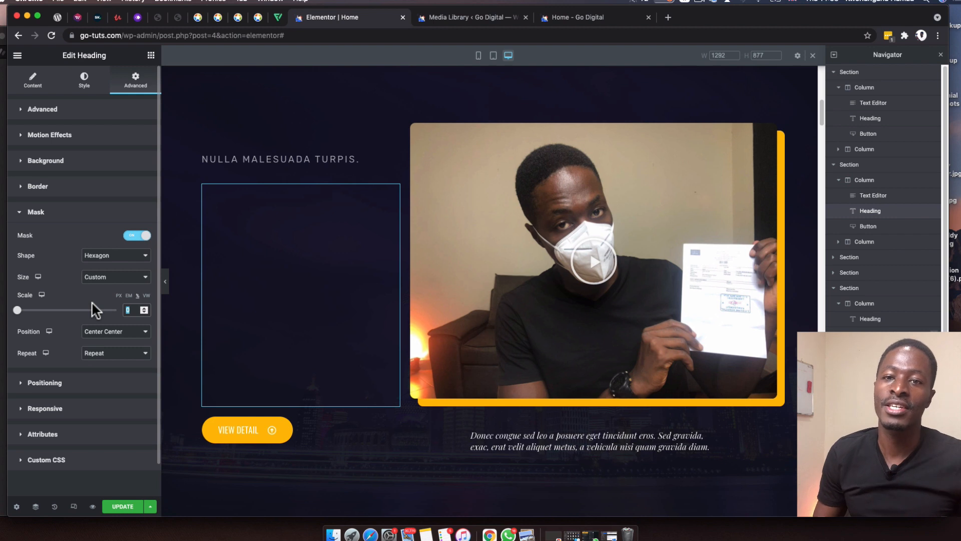
text(1)
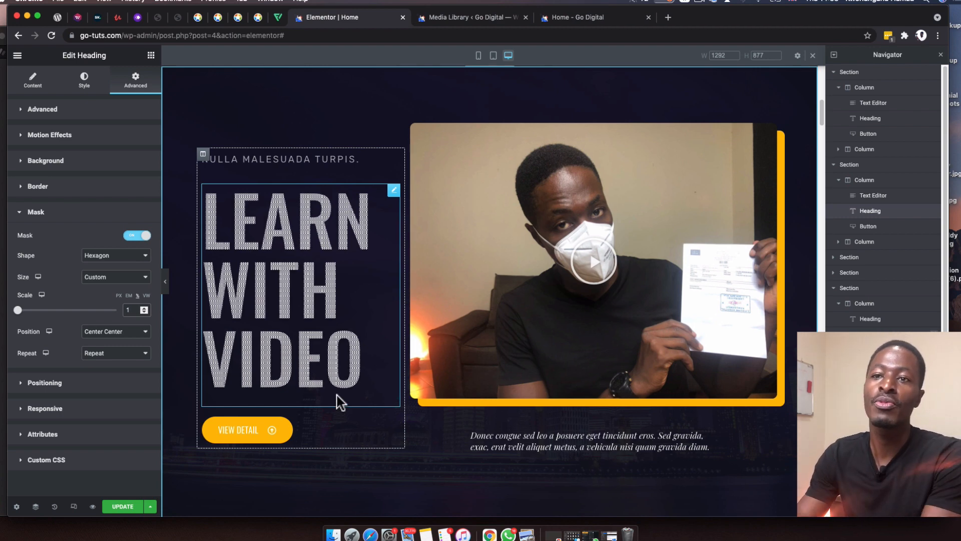
- Open the advanced Mask settings of the testimonial carousel in the blue section
scroll(339, 390, down, 10)
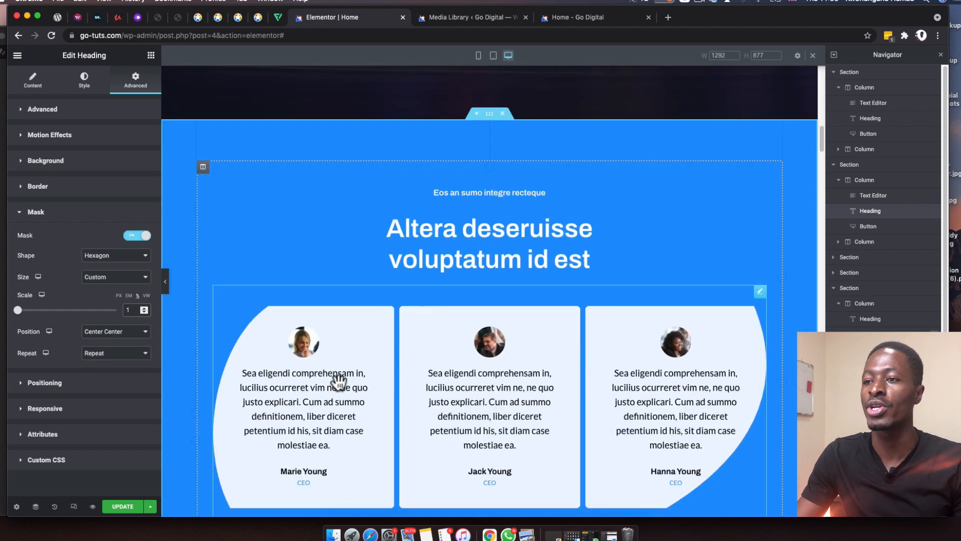
scroll(337, 379, down, 2)
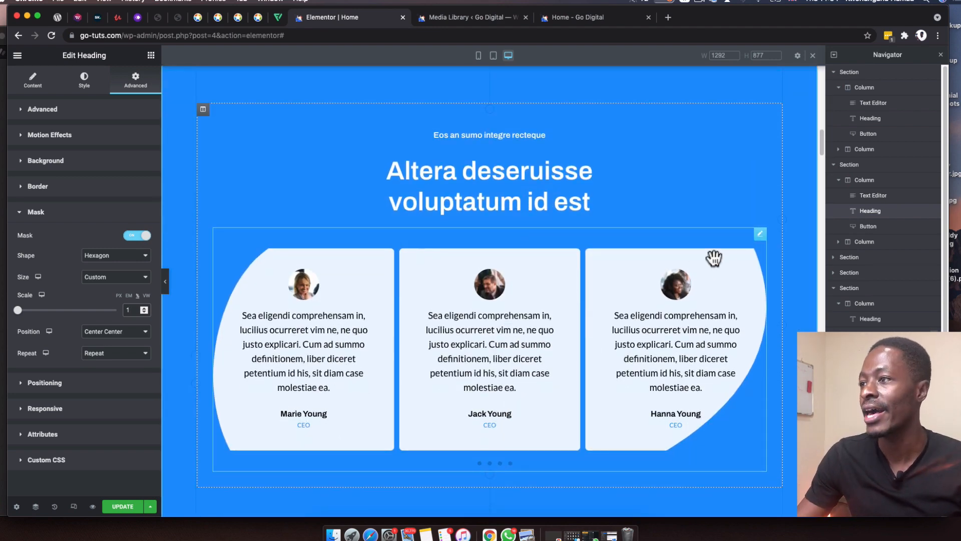
click(759, 234)
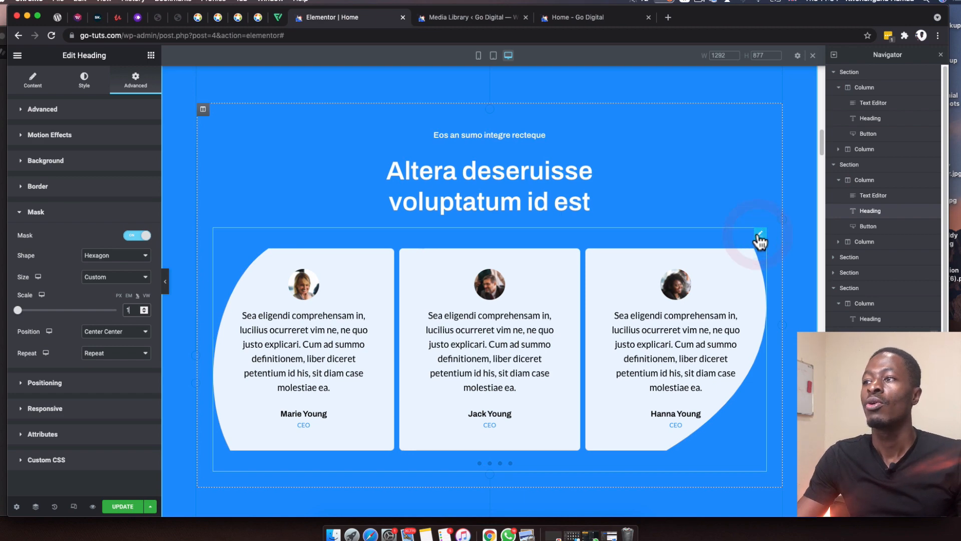
click(759, 234)
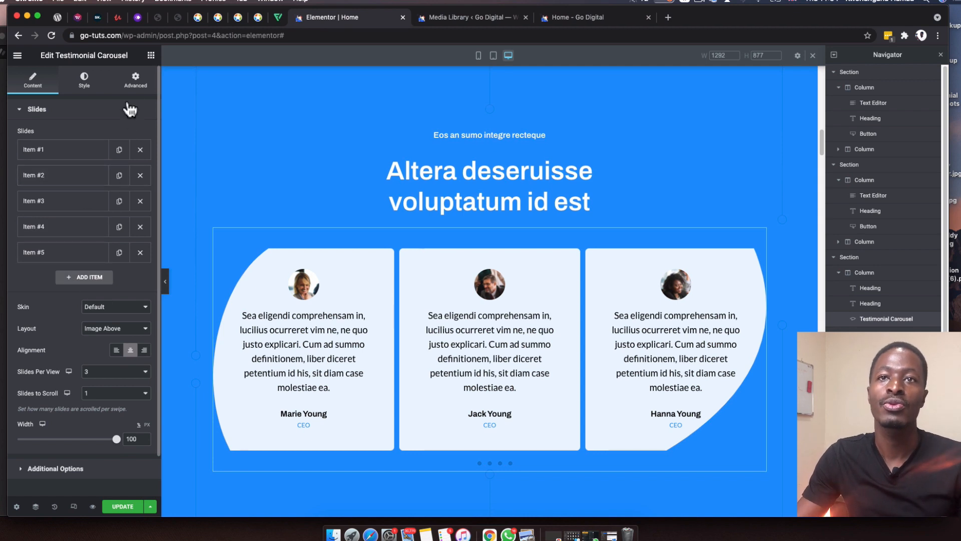
click(133, 85)
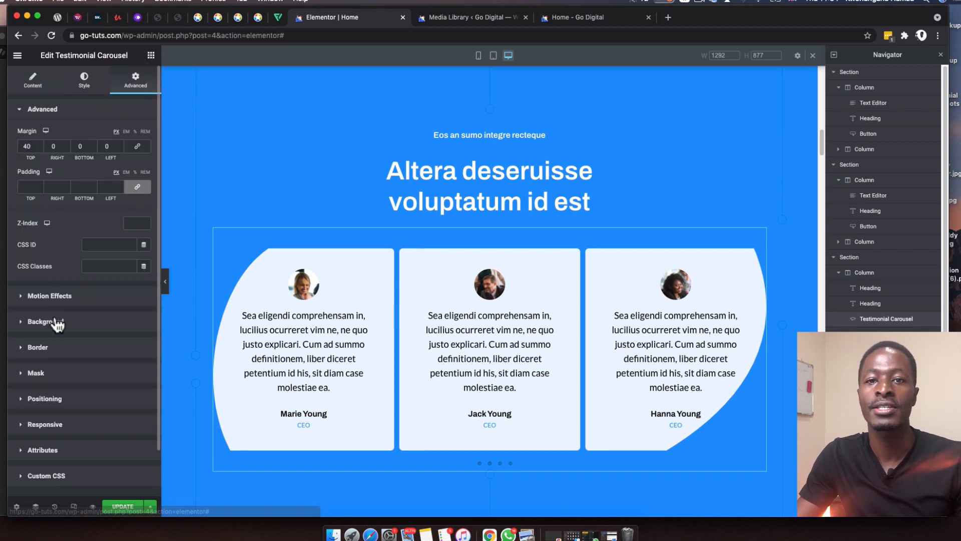
click(47, 372)
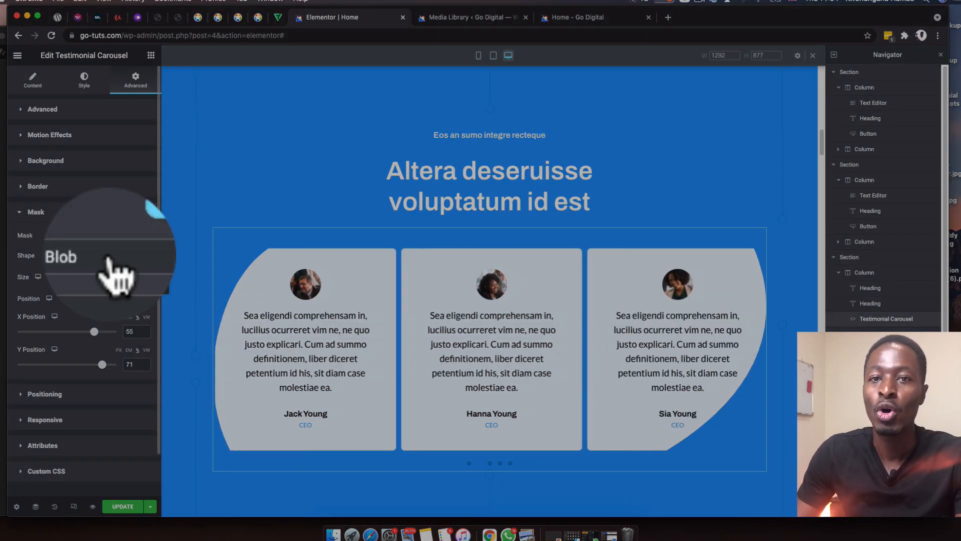
- Check the carousel mask's size options, keeping Fill, and switch the mask off and back on
click(105, 277)
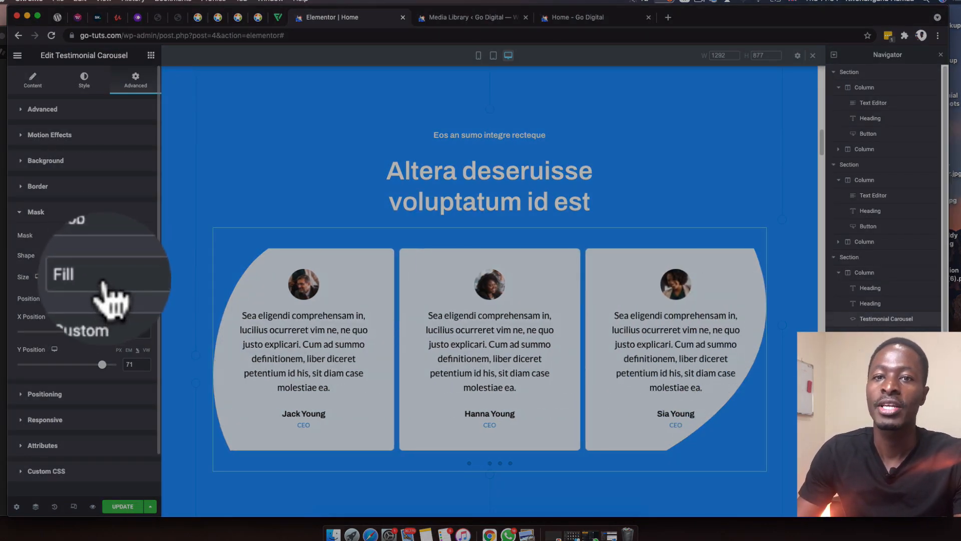
click(110, 293)
click(129, 238)
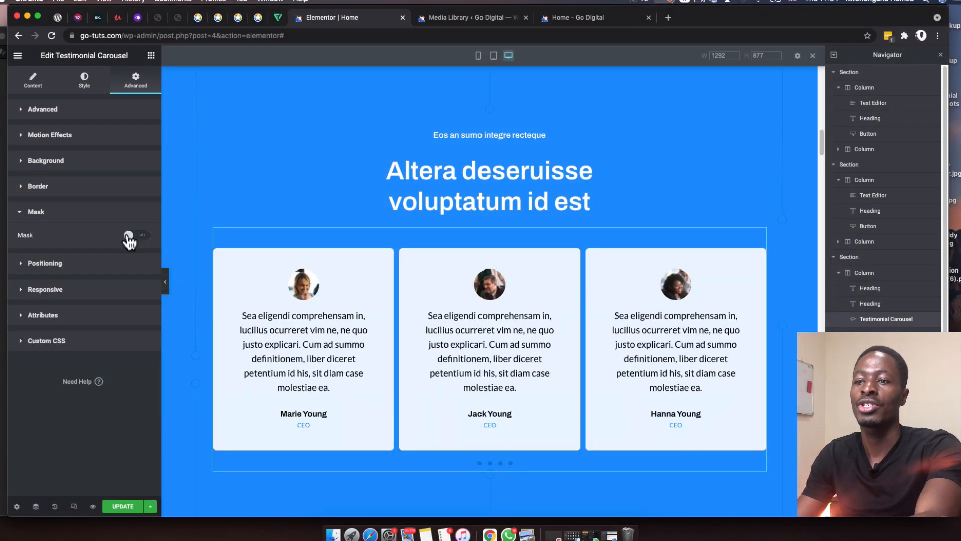
click(142, 236)
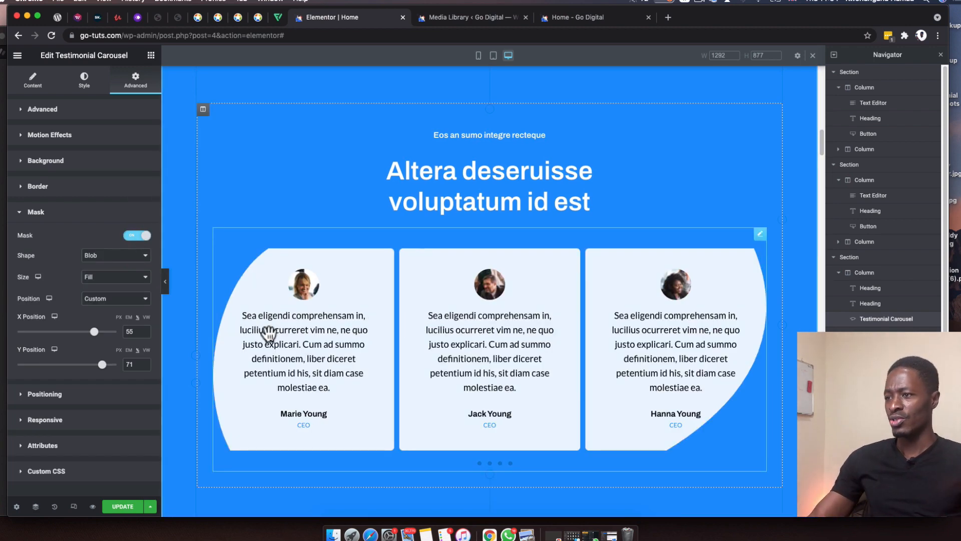
- Try the Fit mask size on the testimonial carousel, return it to Fill, and set the mask position to X 69% and Y 65%
click(116, 277)
click(107, 272)
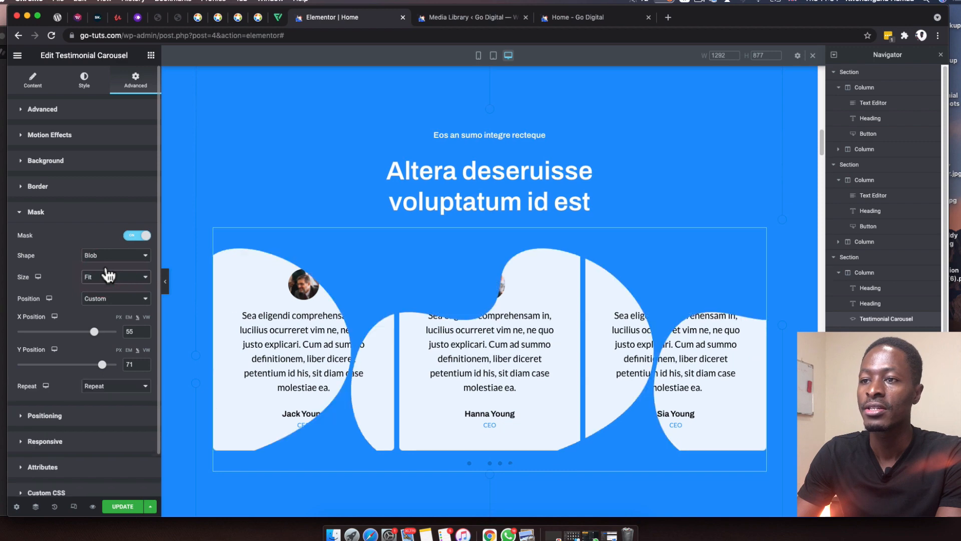
mouse_move(94, 332)
mouse_down()
mouse_move(63, 336)
mouse_move(101, 339)
mouse_up()
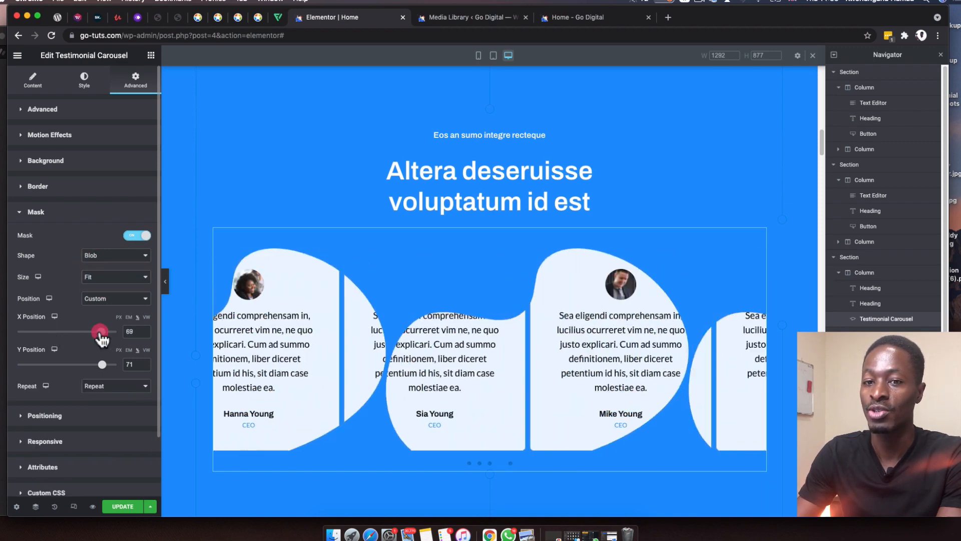
click(115, 278)
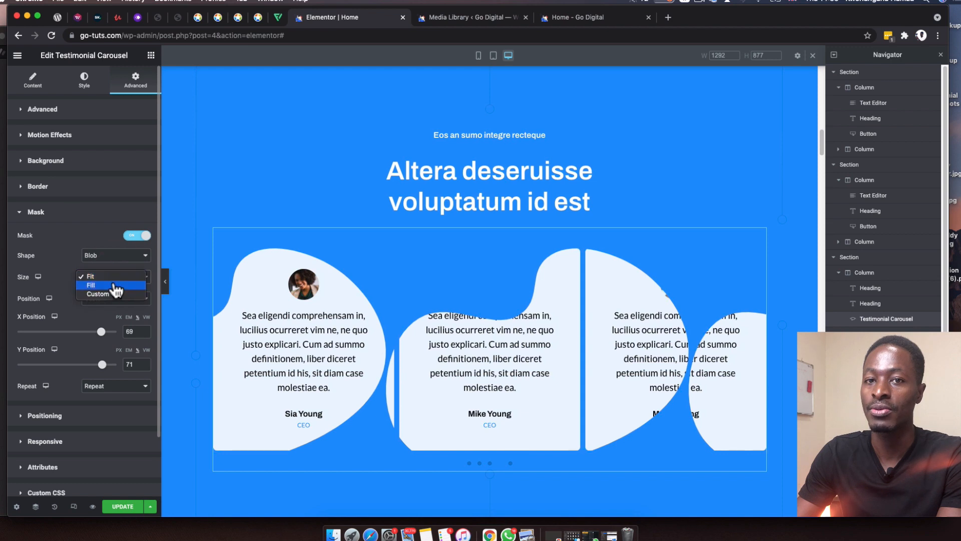
click(114, 285)
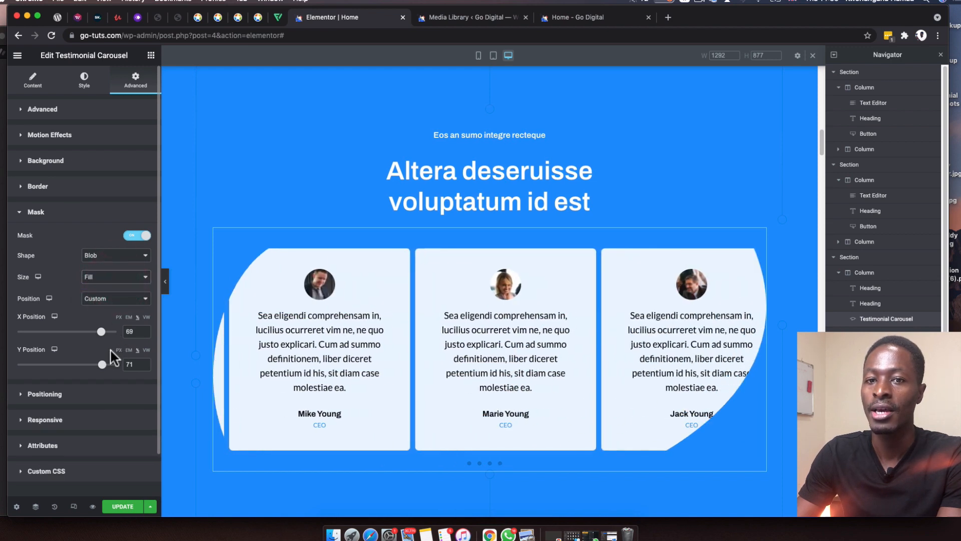
mouse_move(102, 365)
mouse_down()
mouse_move(73, 368)
mouse_move(111, 368)
mouse_move(101, 369)
mouse_up()
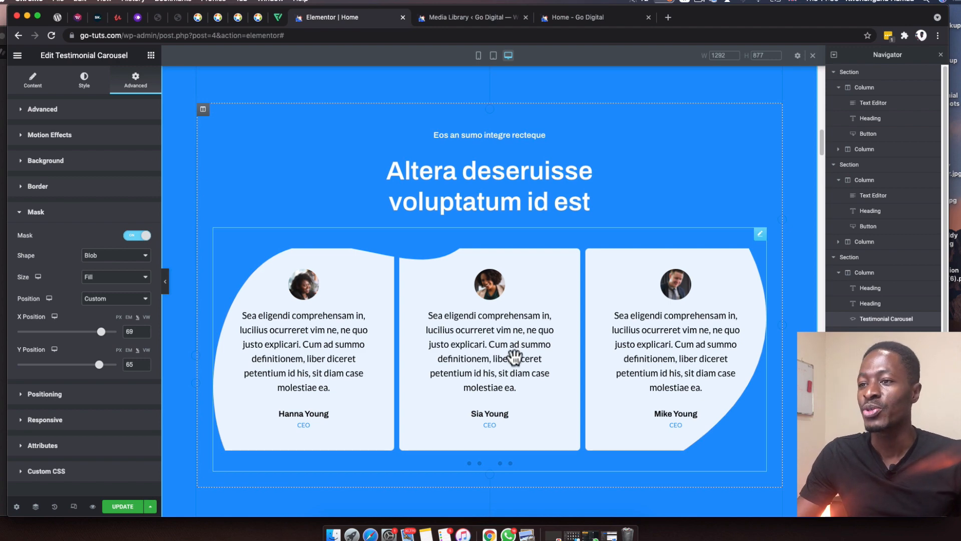
- Examine the custom mask image and settings of the radio-shaped image carousel in the Vacation section
scroll(507, 418, down, 3)
scroll(521, 404, down, 10)
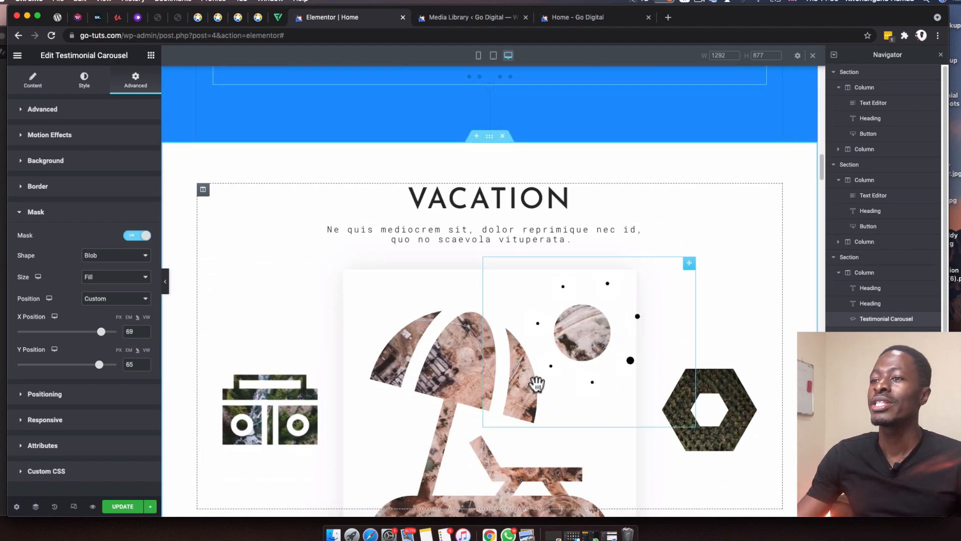
scroll(550, 386, down, 2)
scroll(671, 434, down, 1)
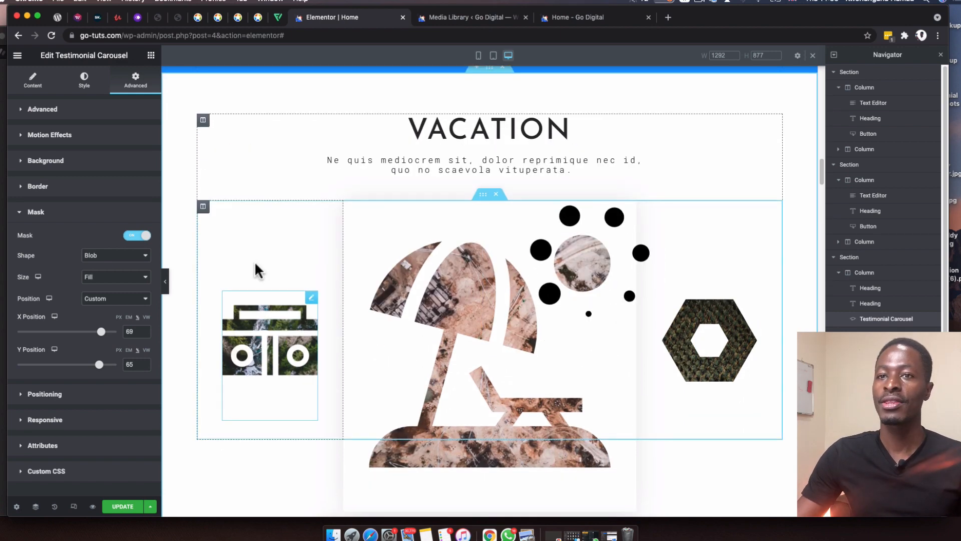
scroll(351, 365, down, 1)
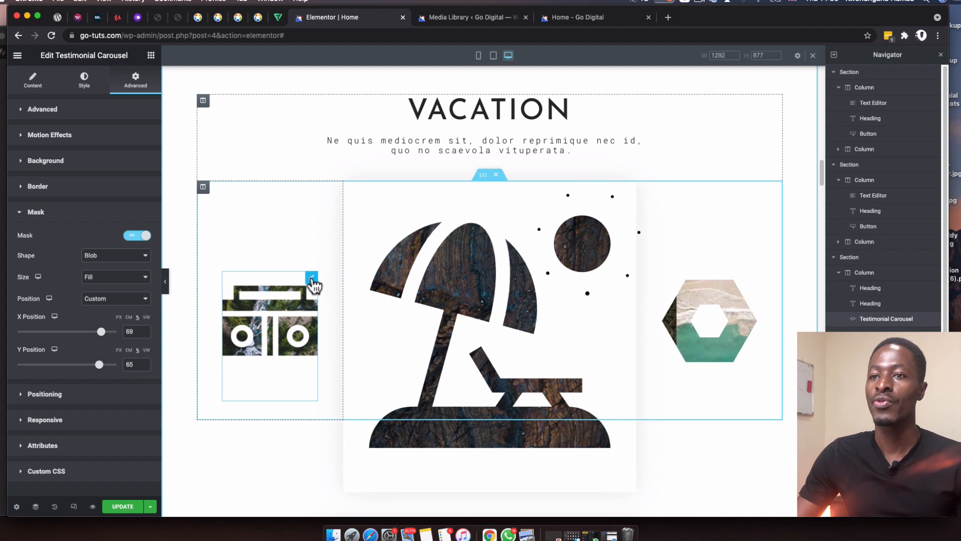
click(312, 278)
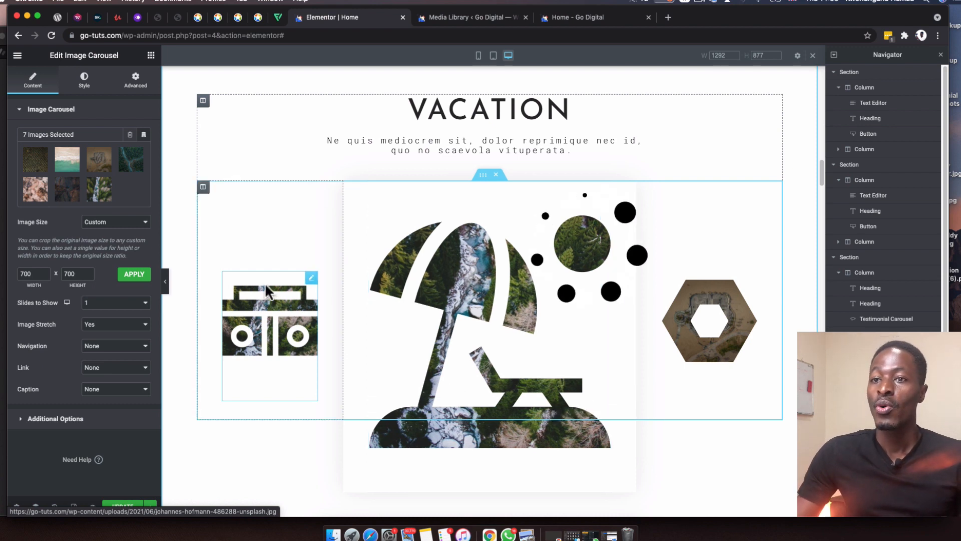
click(311, 278)
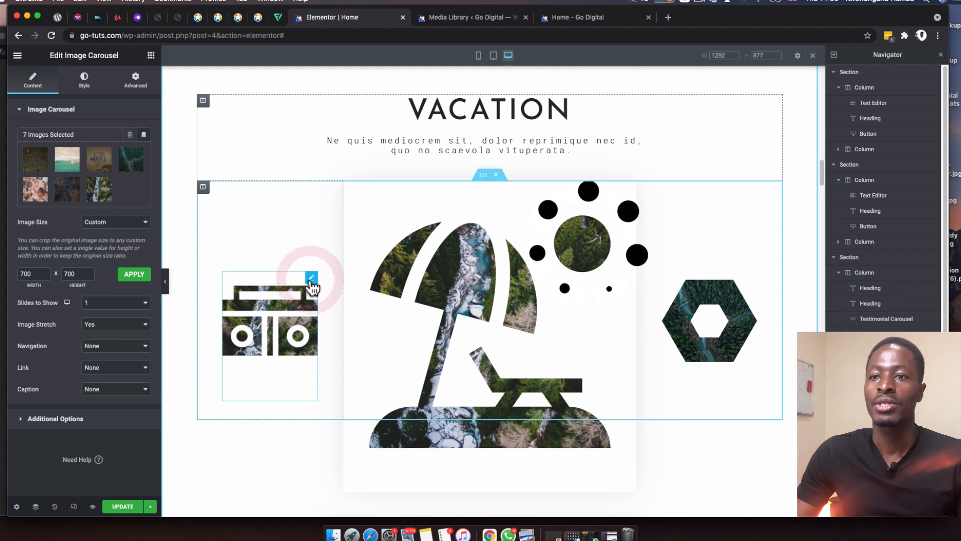
click(135, 80)
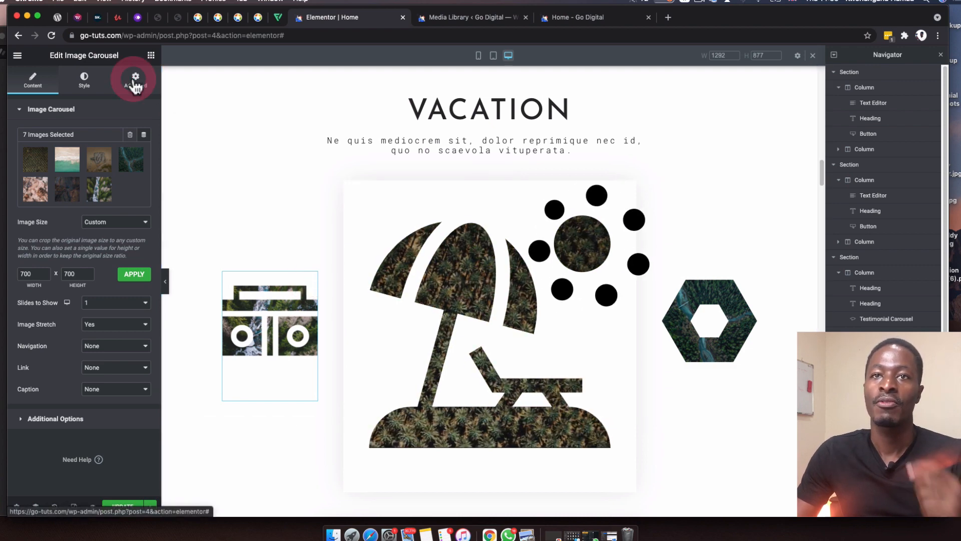
click(43, 109)
click(36, 211)
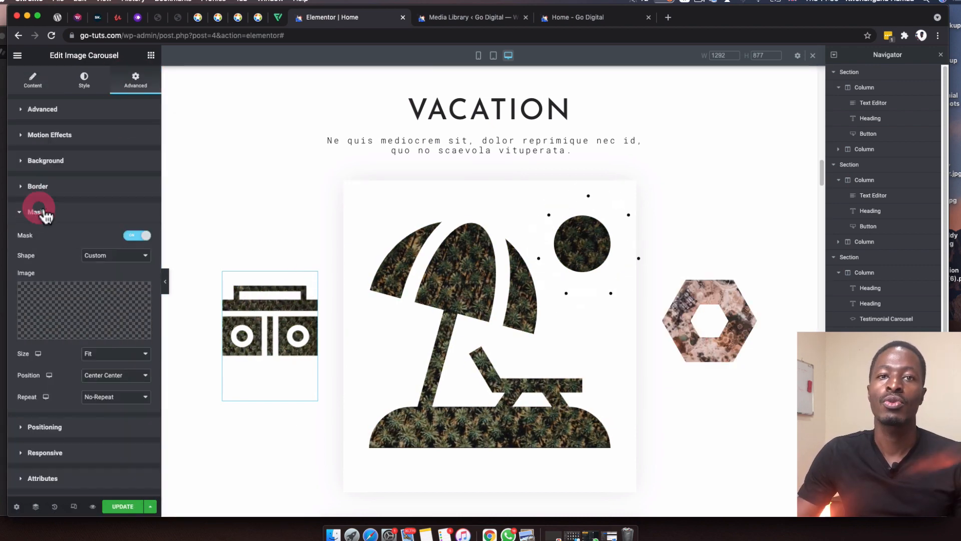
scroll(92, 260, down, 3)
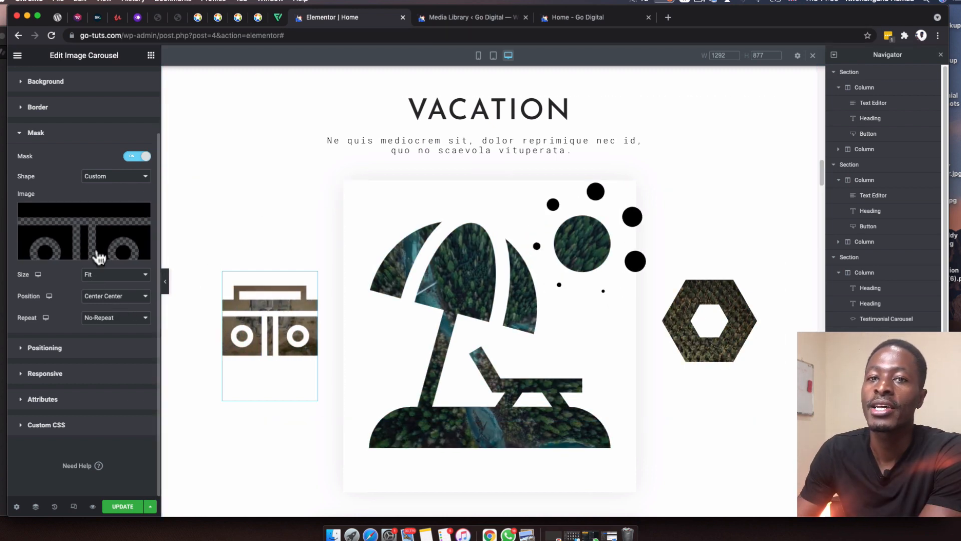
- Switch to the WordPress Media Library, view the attachment details of telephone.svg, and close them
click(447, 18)
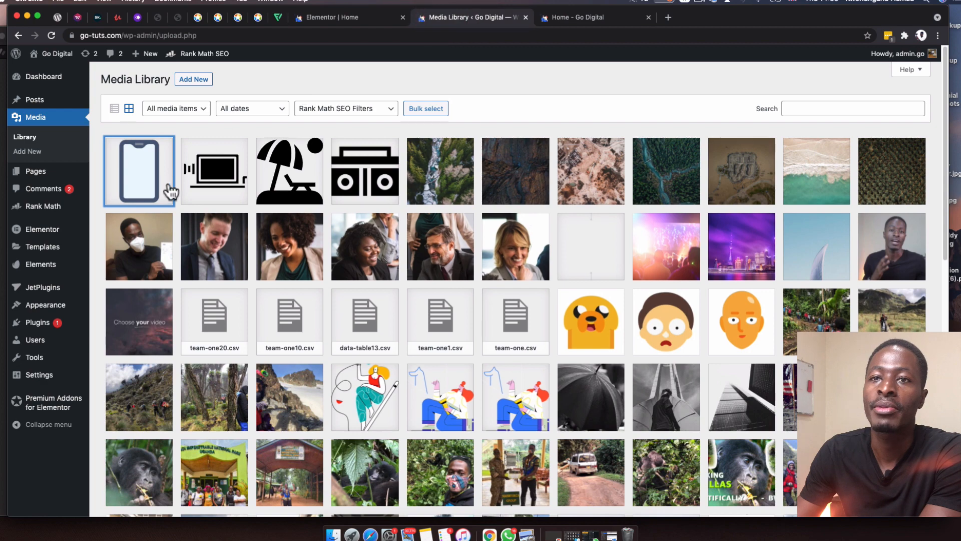
click(210, 172)
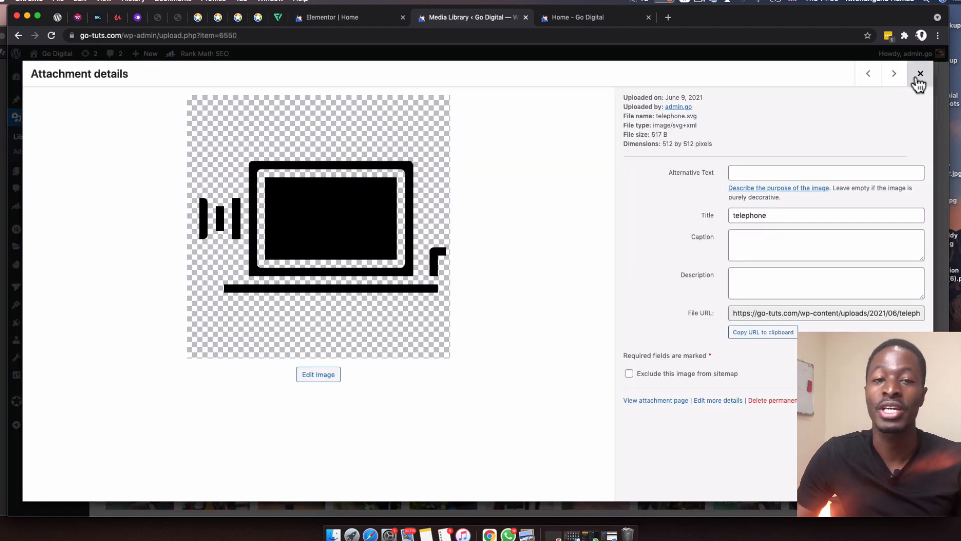
click(920, 75)
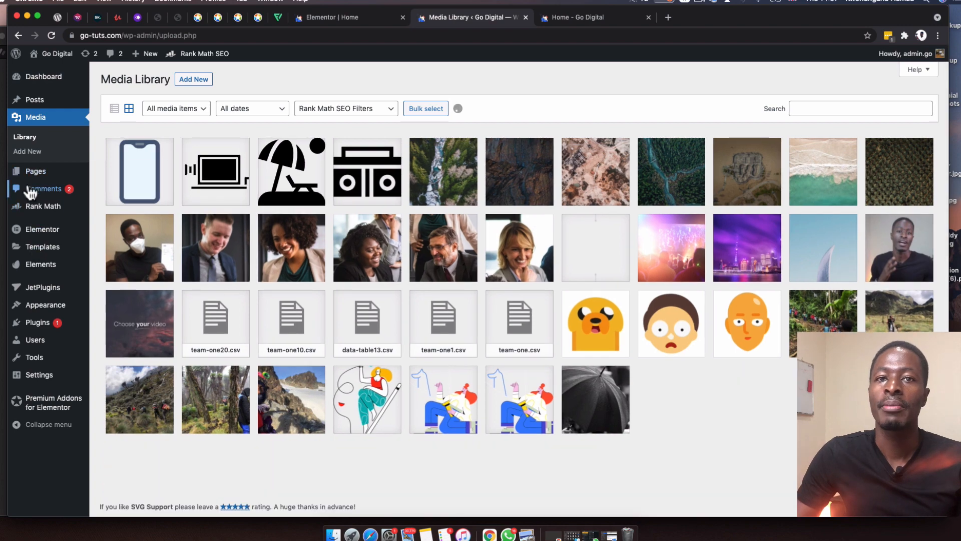
- Look at the Advanced page of Elementor's settings in the WordPress admin
mouse_move(30, 228)
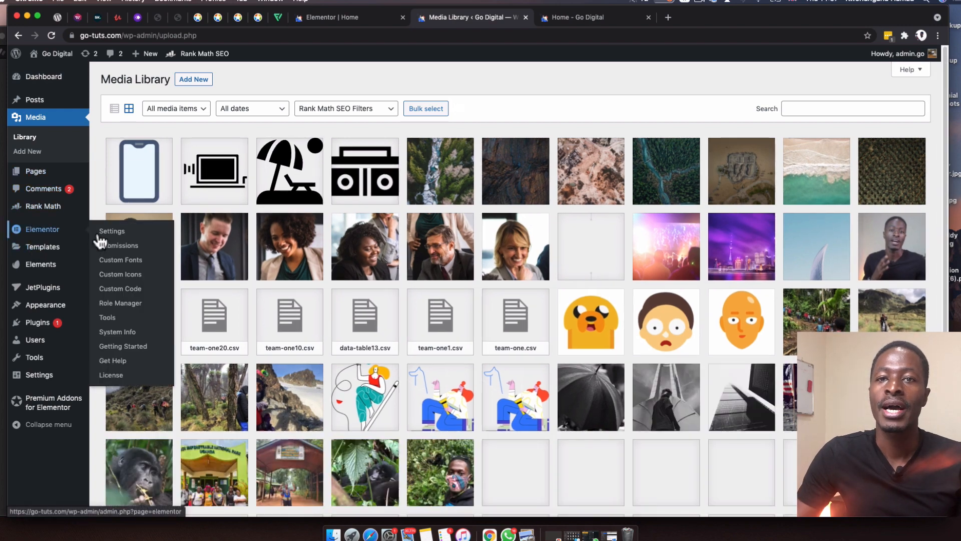
click(125, 232)
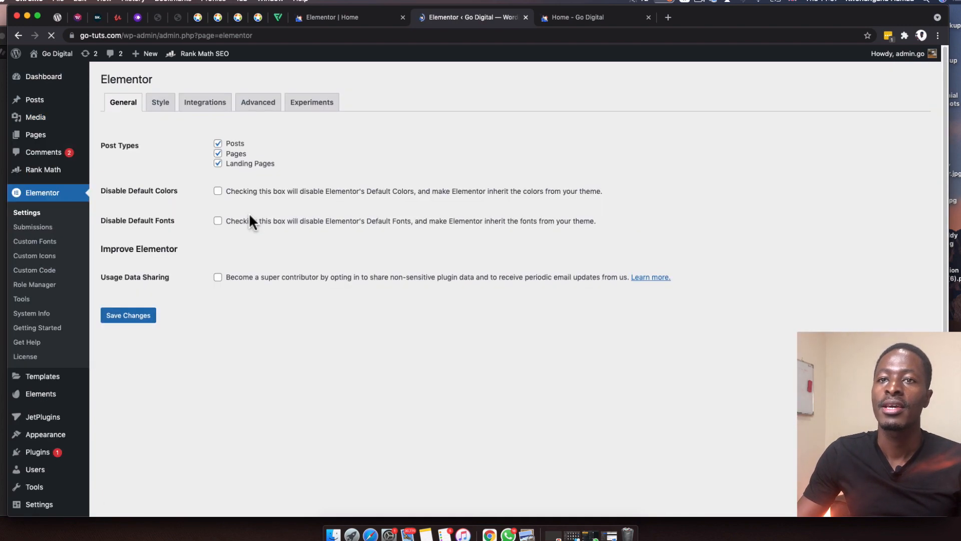
click(253, 107)
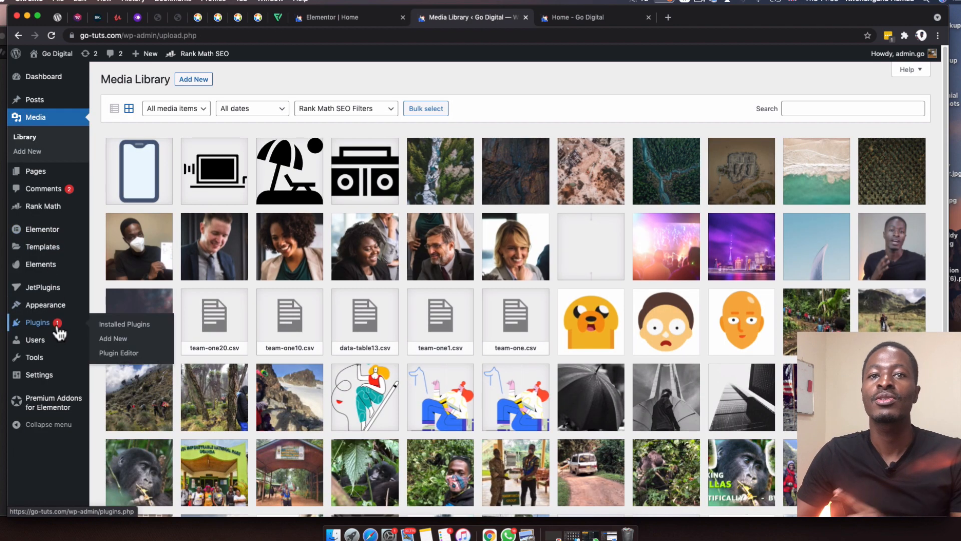
- Activate the SVG Support plugin from the installed plugins and review its settings page
mouse_move(40, 376)
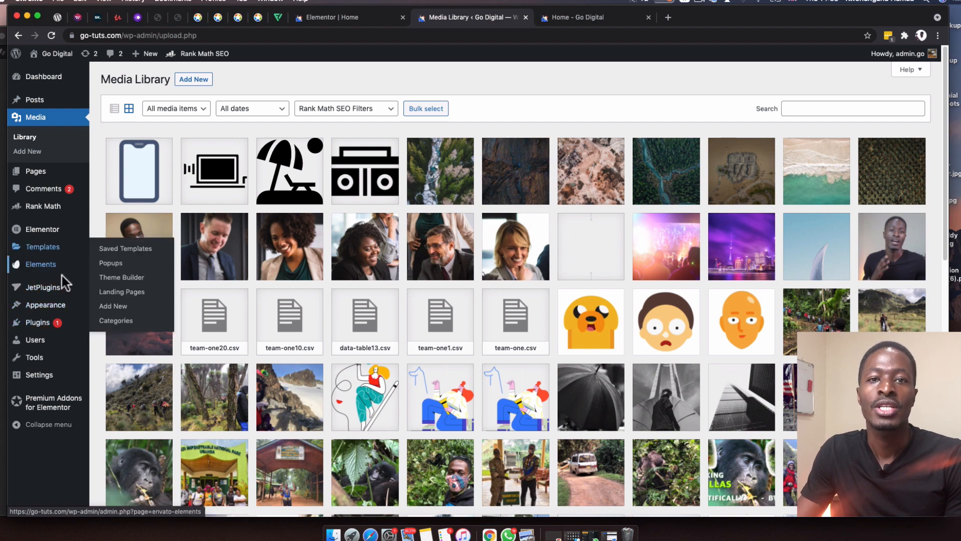
mouse_move(59, 327)
click(115, 326)
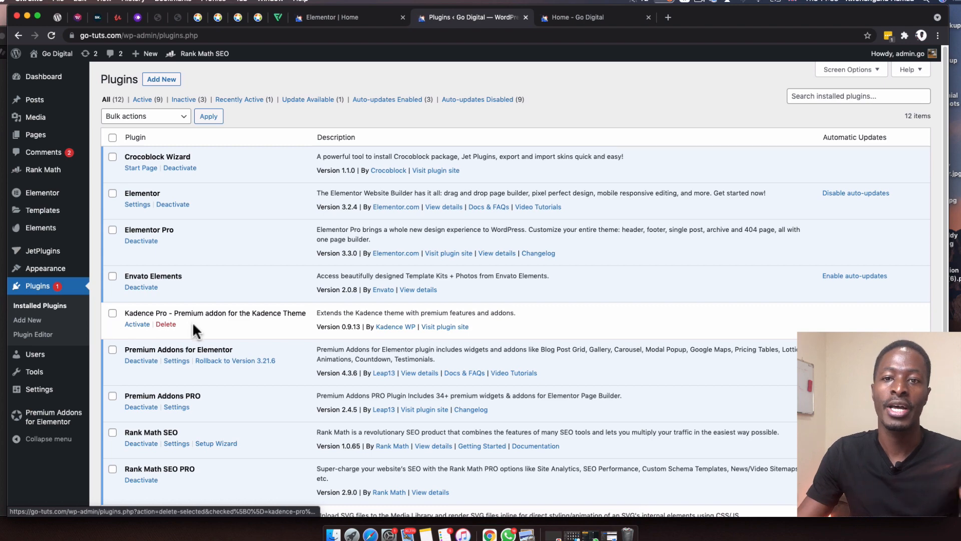
scroll(184, 308, down, 4)
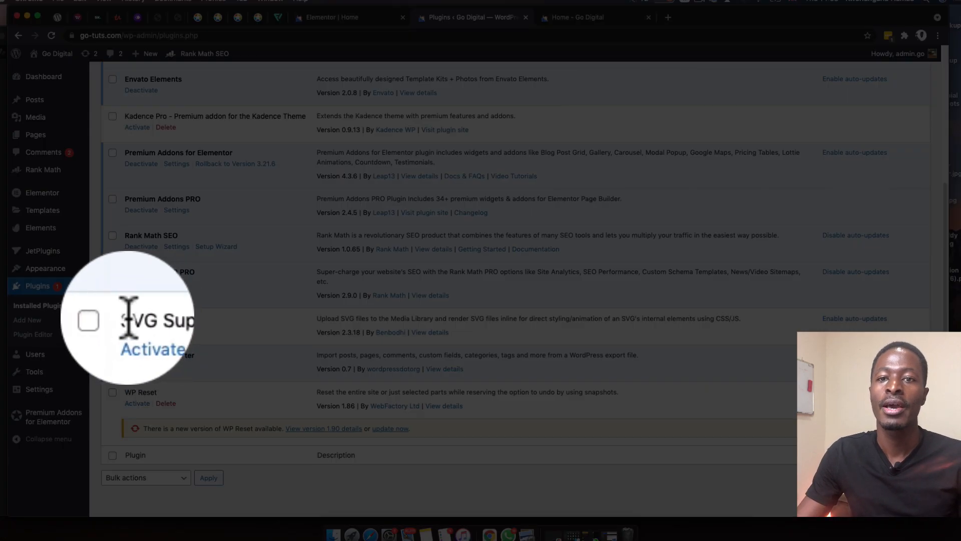
drag(123, 318, 166, 321)
click(136, 330)
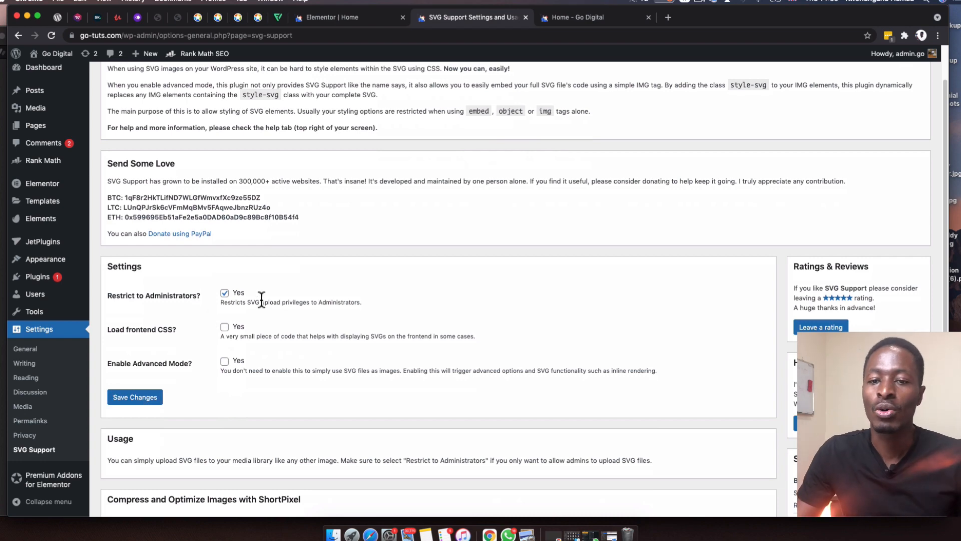
scroll(262, 299, down, 3)
scroll(280, 323, down, 4)
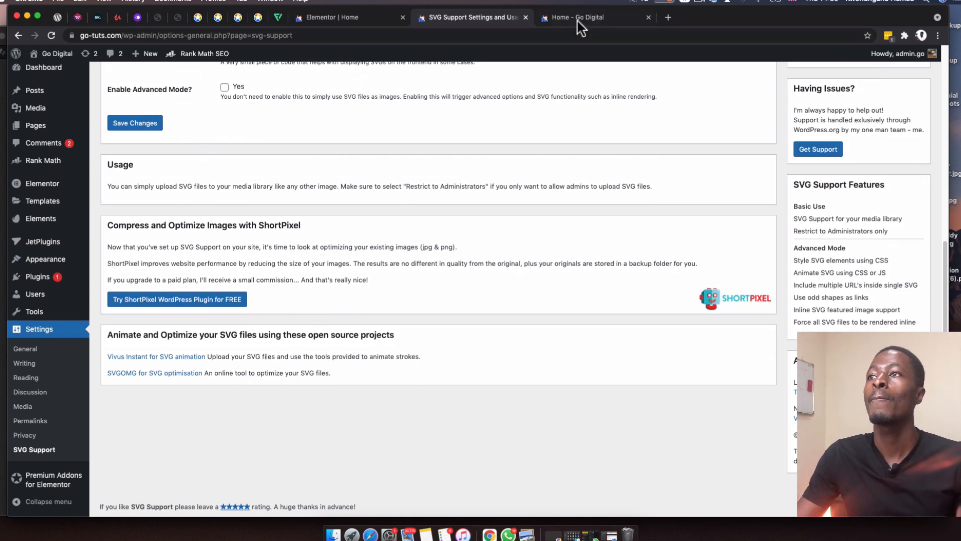
- Back in the Elementor editor, replace the radio-shaped carousel's custom mask image with telephone.svg
click(368, 22)
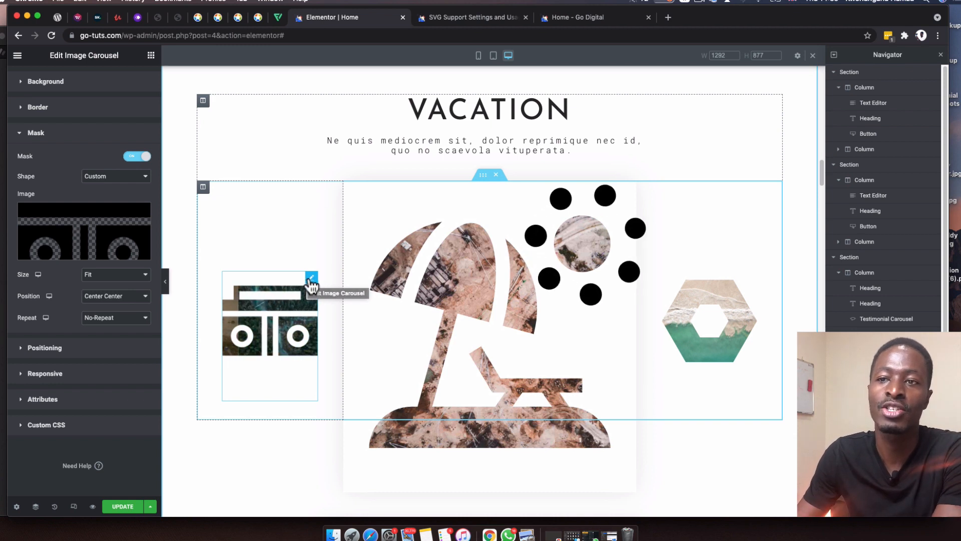
click(102, 224)
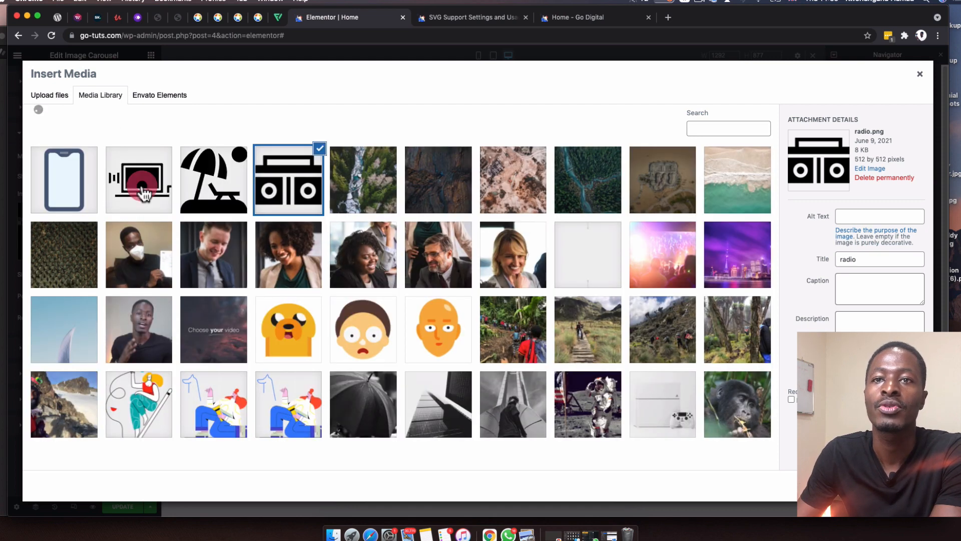
click(144, 194)
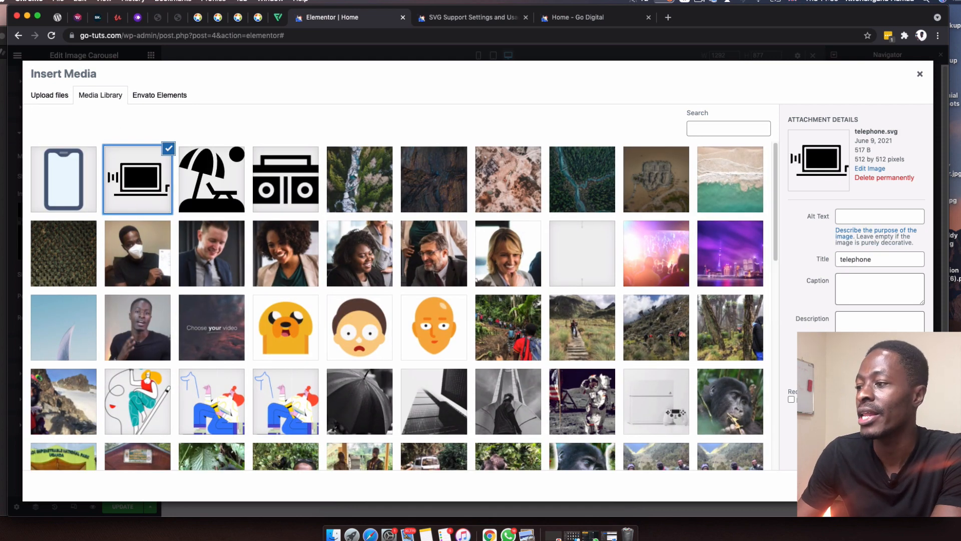
click(899, 485)
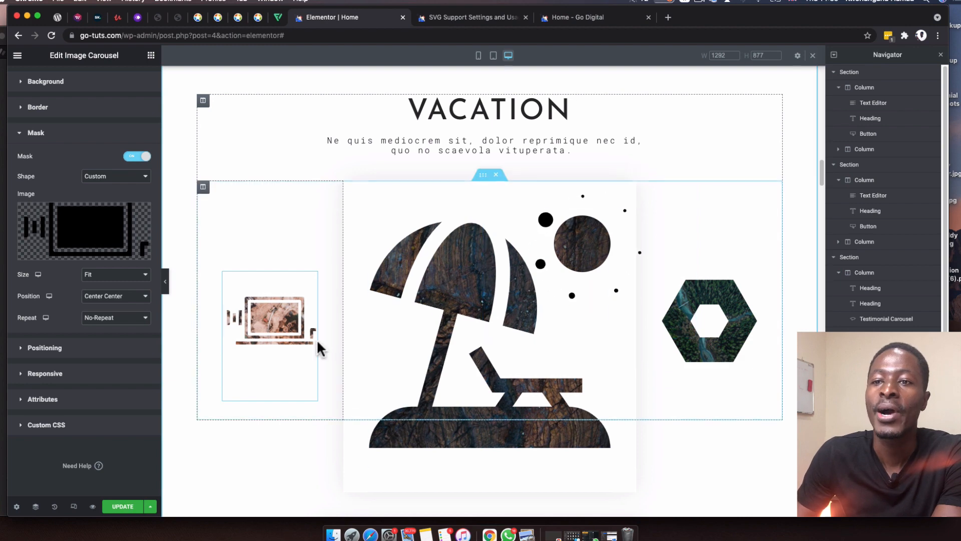
- Try a Custom mask size with Repeat and scale 114 on the telephone-shaped carousel, and return it to No-Repeat and Fit
click(116, 274)
click(102, 292)
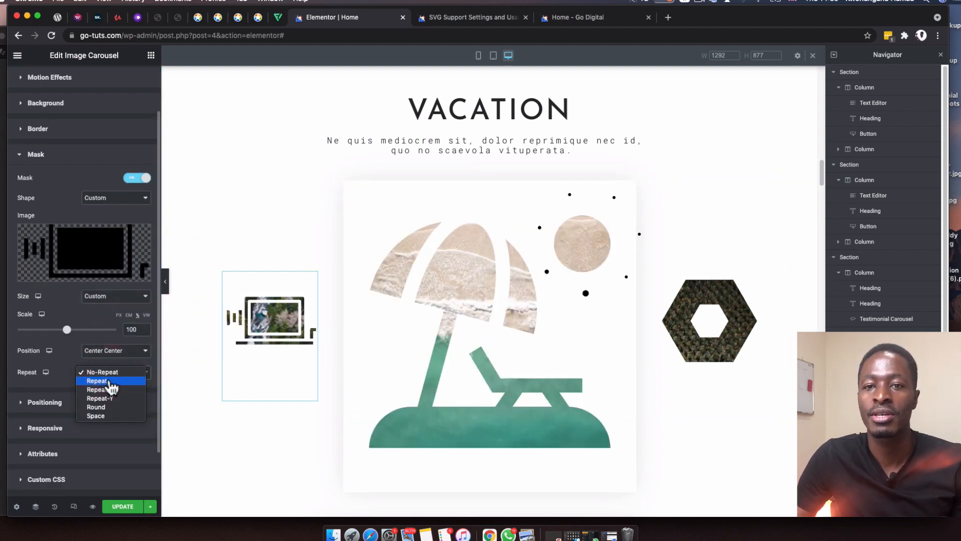
click(110, 381)
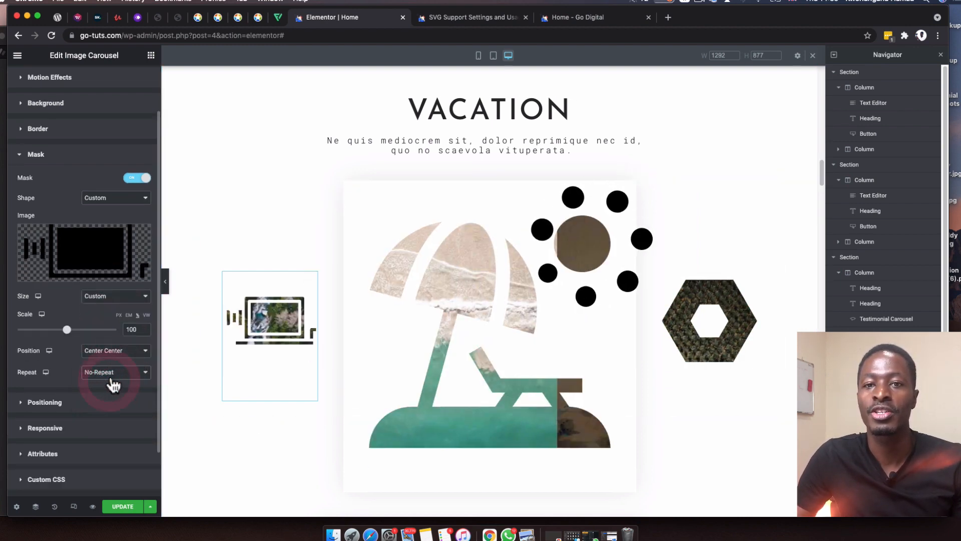
drag(117, 328, 73, 329)
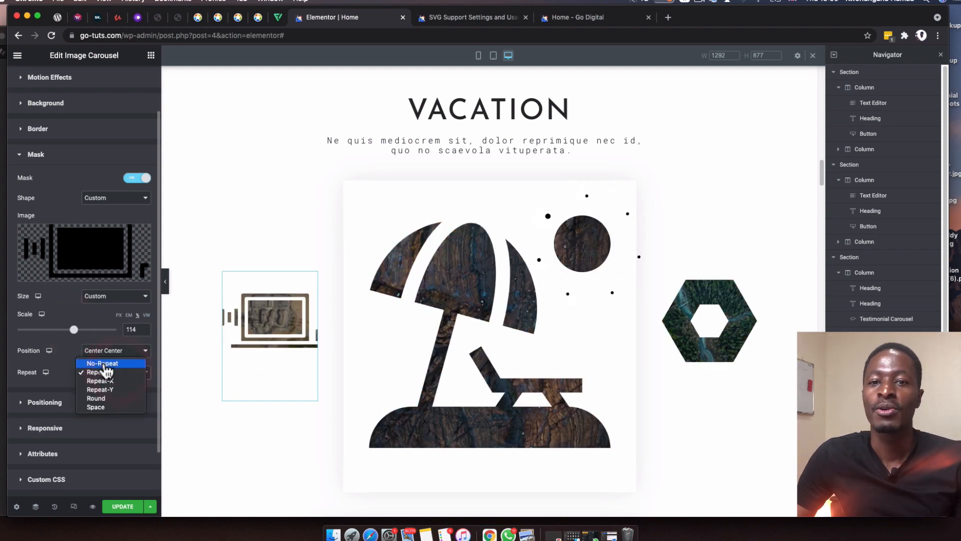
click(104, 364)
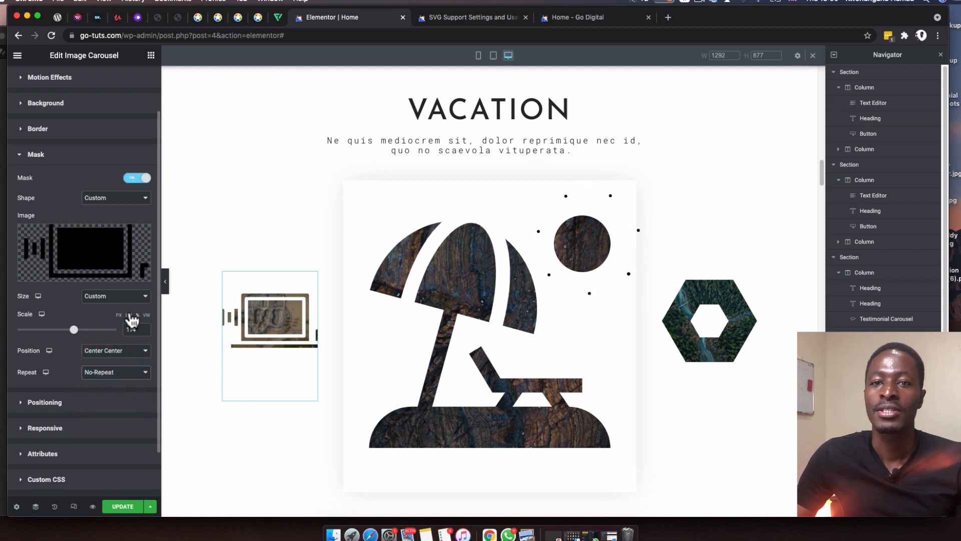
click(121, 296)
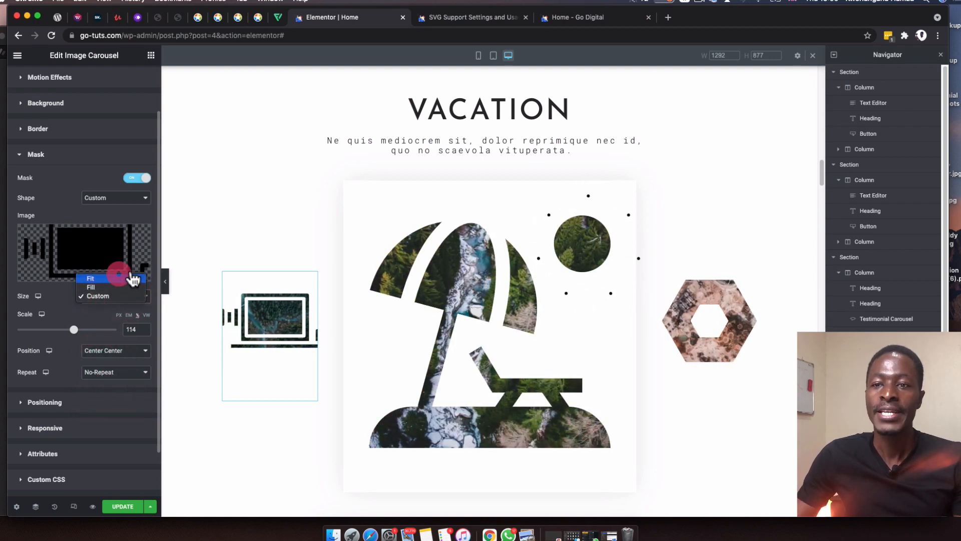
click(133, 279)
- Check the umbrella carousel's custom mask image in the media library, compare sunbed.svg with radio.png, and close without changing it
click(515, 326)
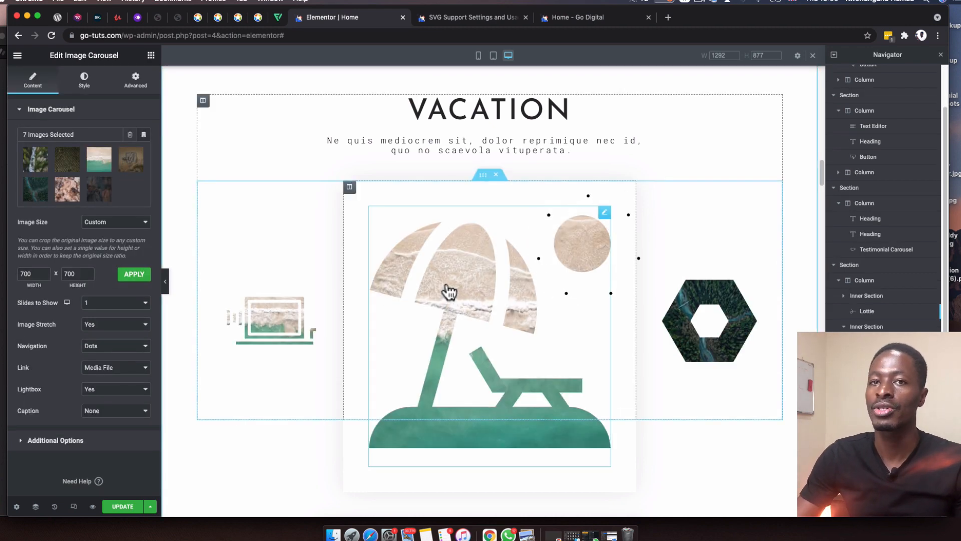
click(132, 87)
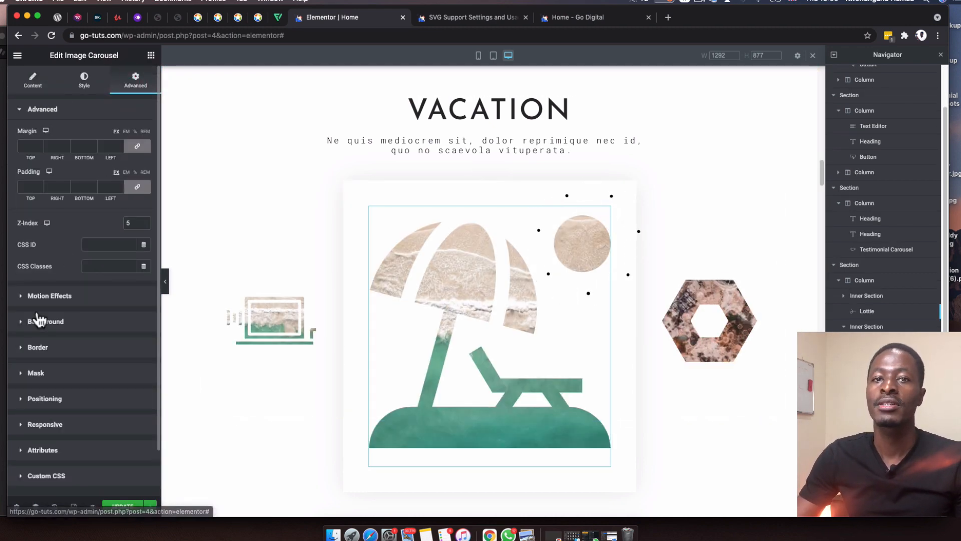
click(28, 109)
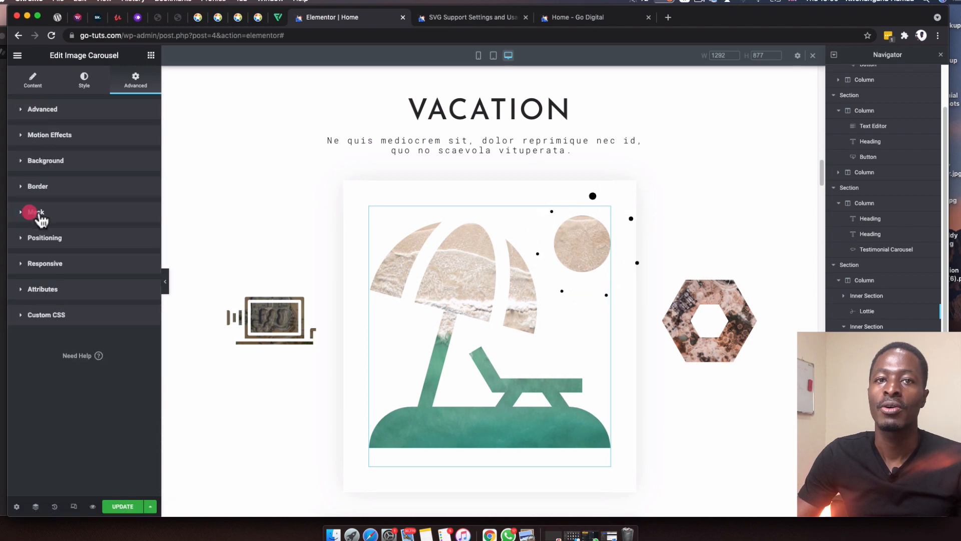
click(38, 213)
click(103, 231)
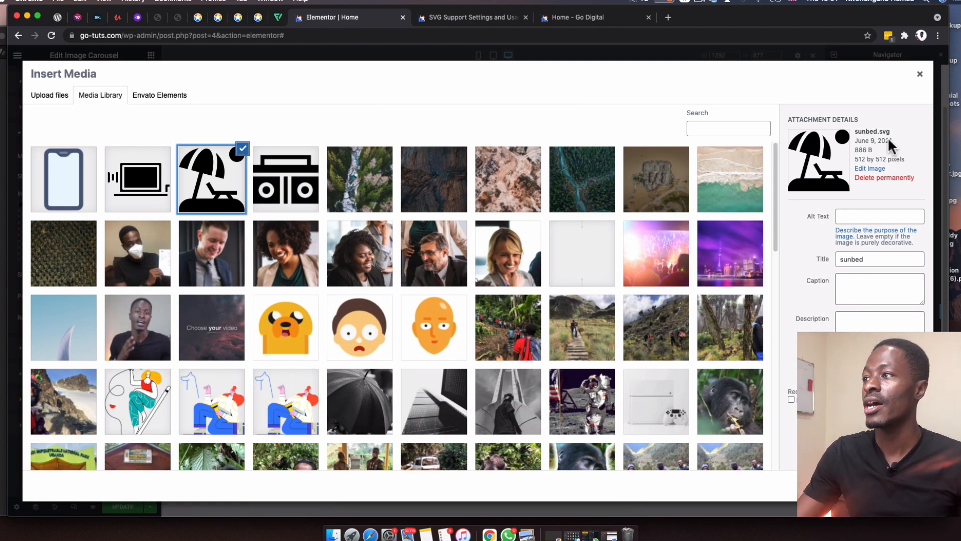
click(287, 195)
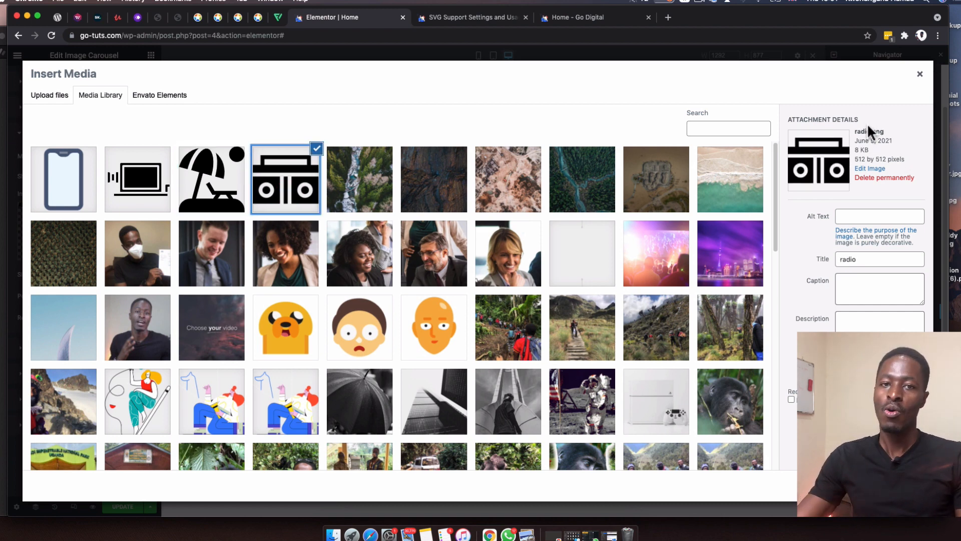
click(206, 208)
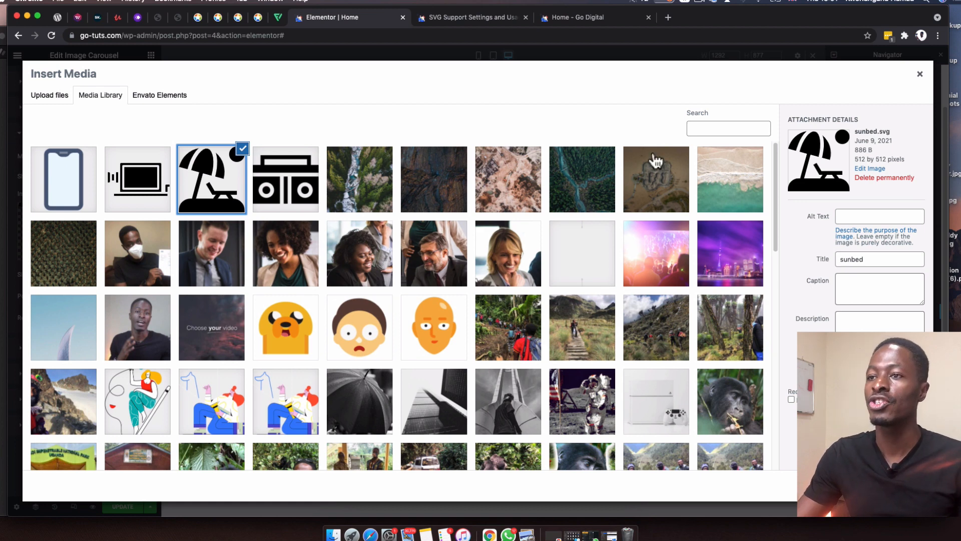
click(920, 79)
- Check the size and position options of the umbrella carousel's mask, keeping Fit and Center Center
click(112, 275)
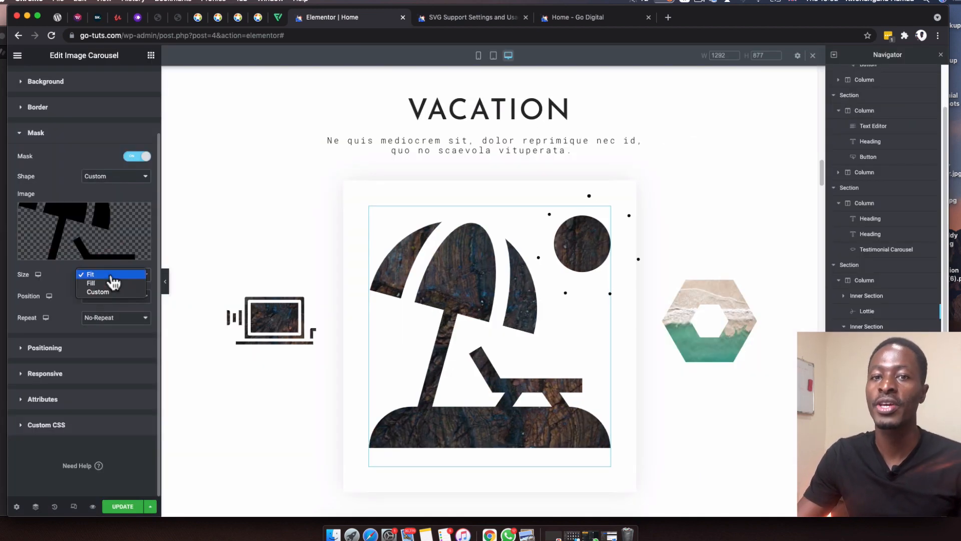
click(112, 295)
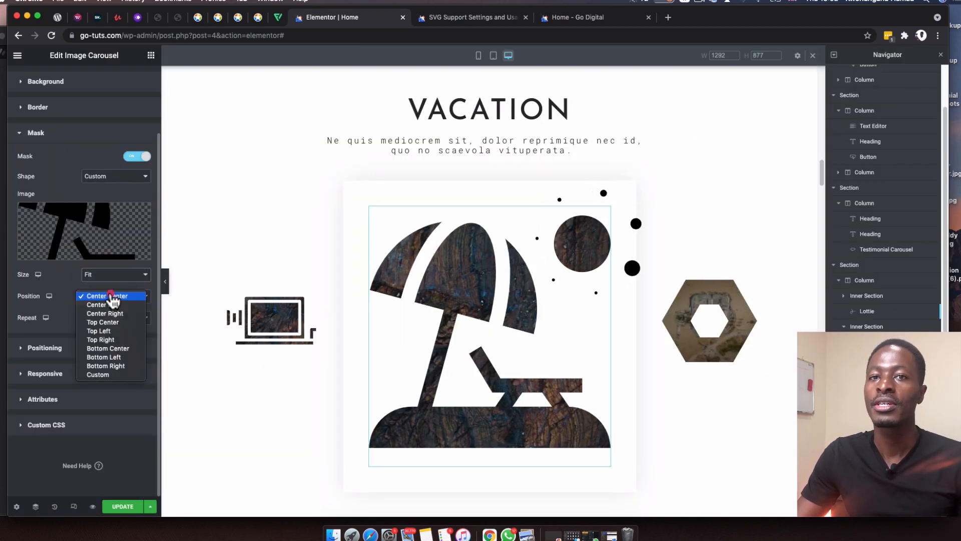
click(75, 273)
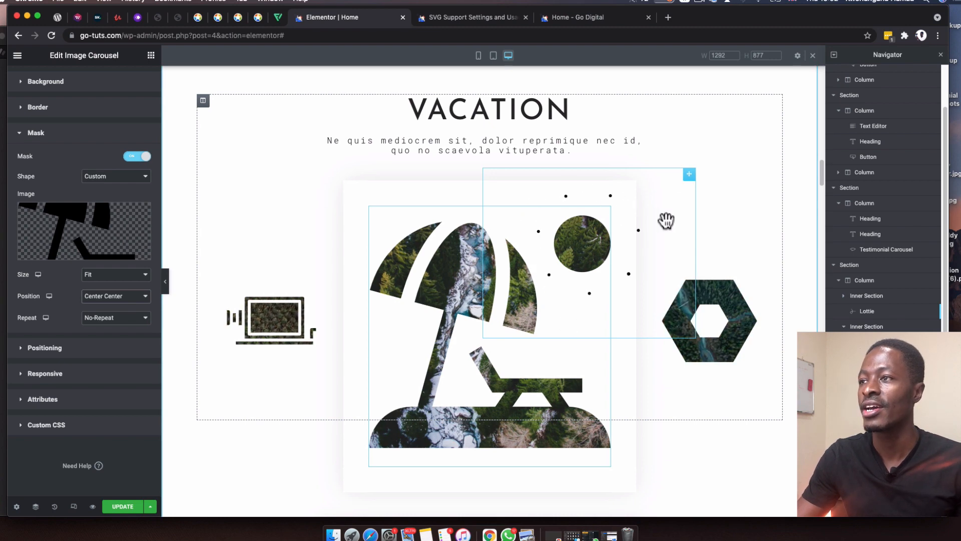
- Examine the Lottie widget around the sun, searching the widgets for "lottie" and selecting the external URL of the placed animation
click(690, 176)
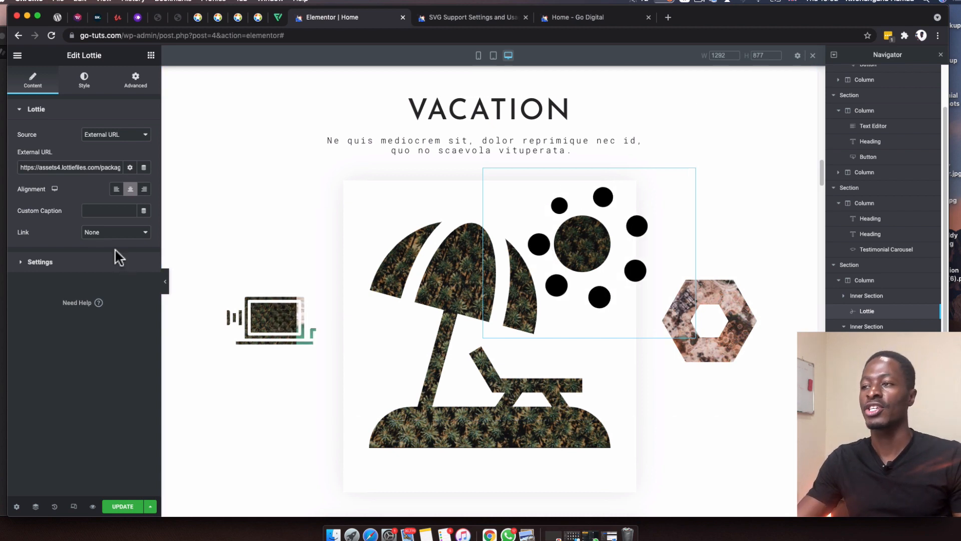
click(150, 56)
click(74, 96)
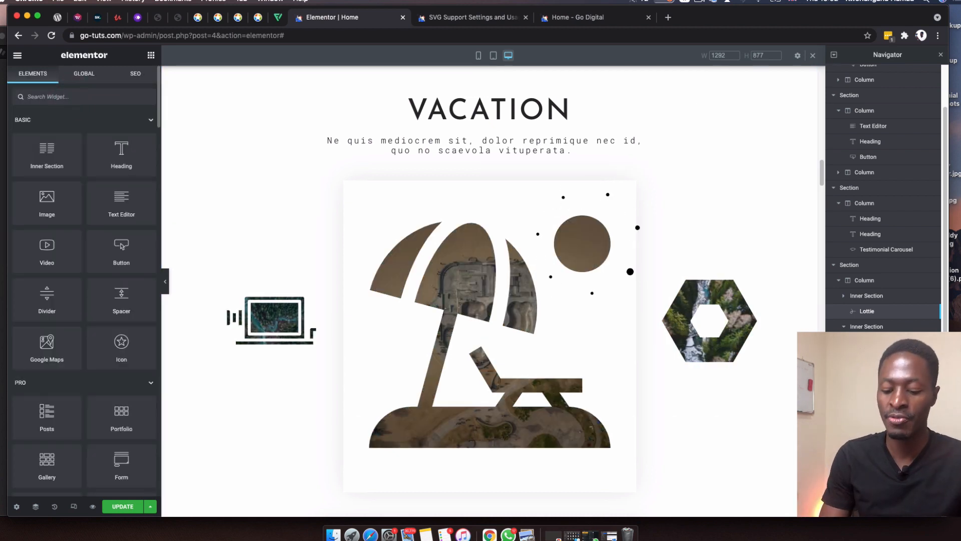
text(lottie)
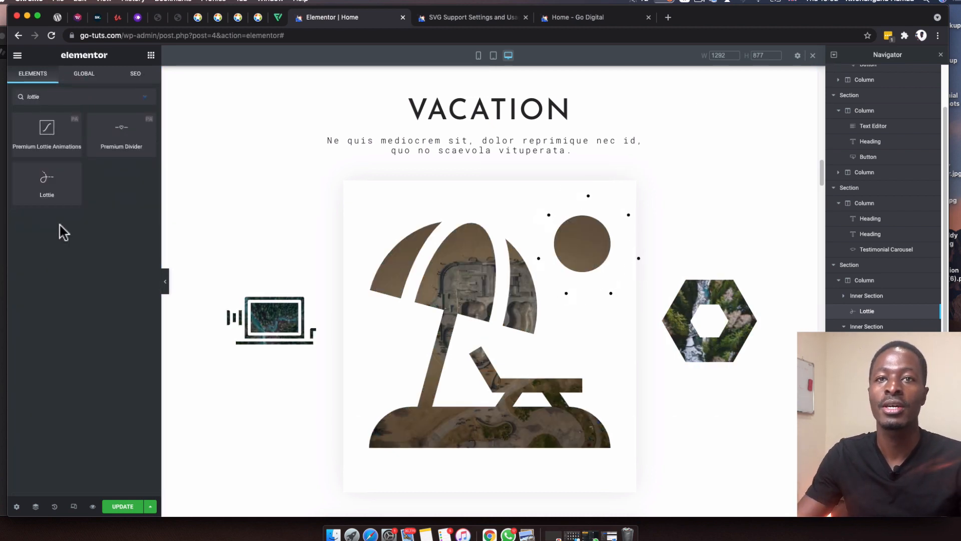
drag(43, 183, 43, 183)
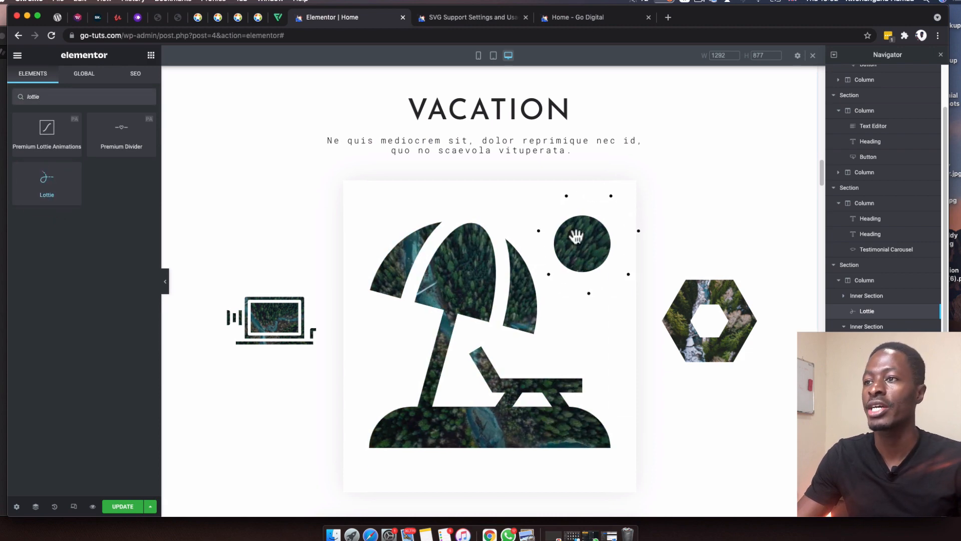
click(690, 172)
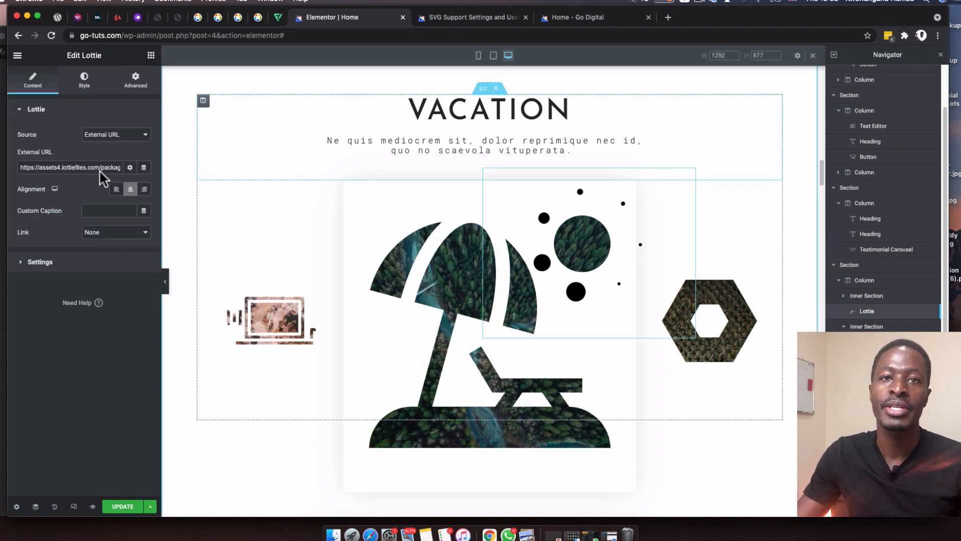
triple_click(70, 168)
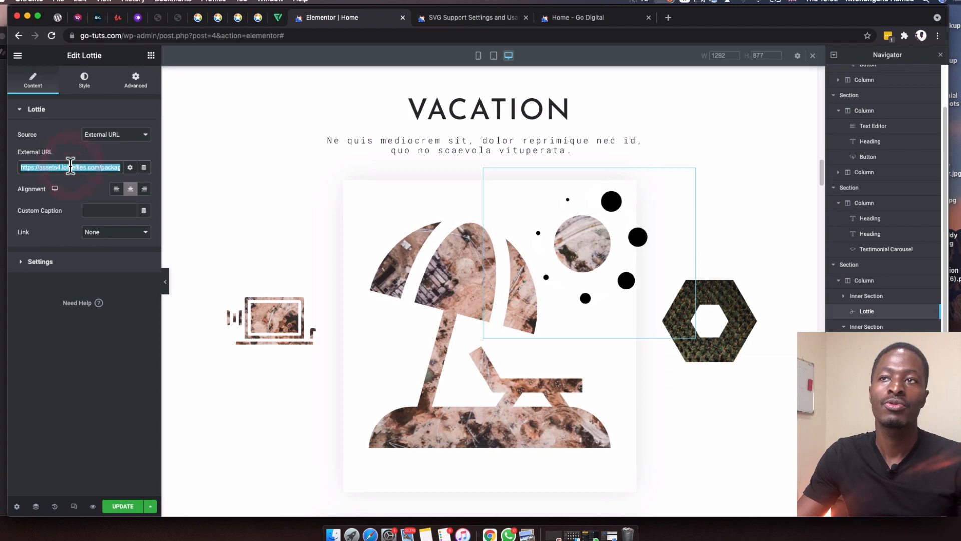
- Open lottiefiles.com in a new browser tab and search its animations for "circle"
click(668, 17)
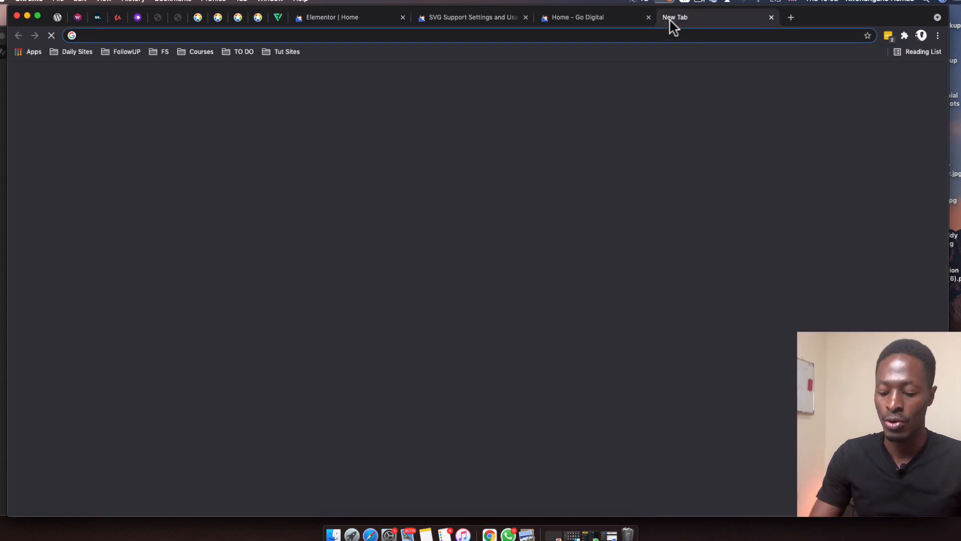
text(lottiefiles.com)
key(Return)
click(568, 68)
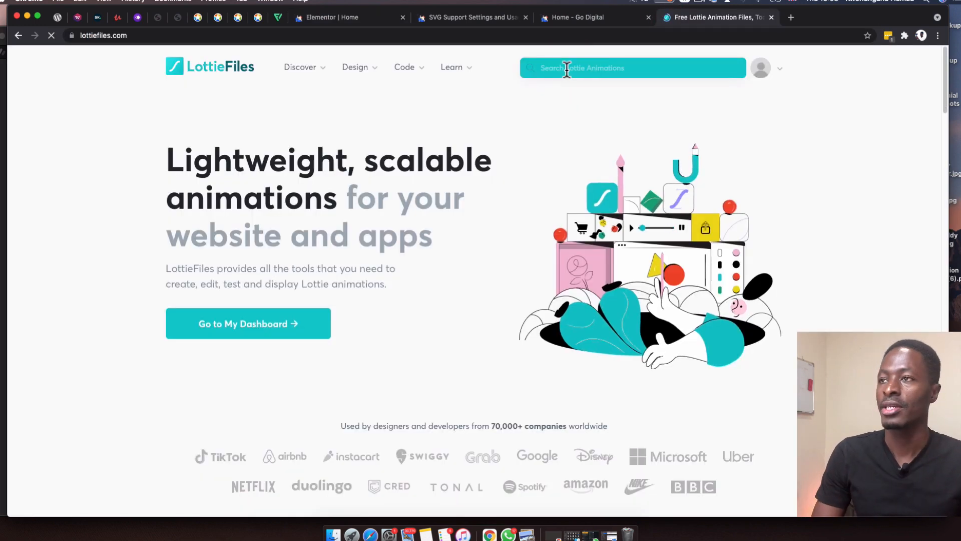
text(c)
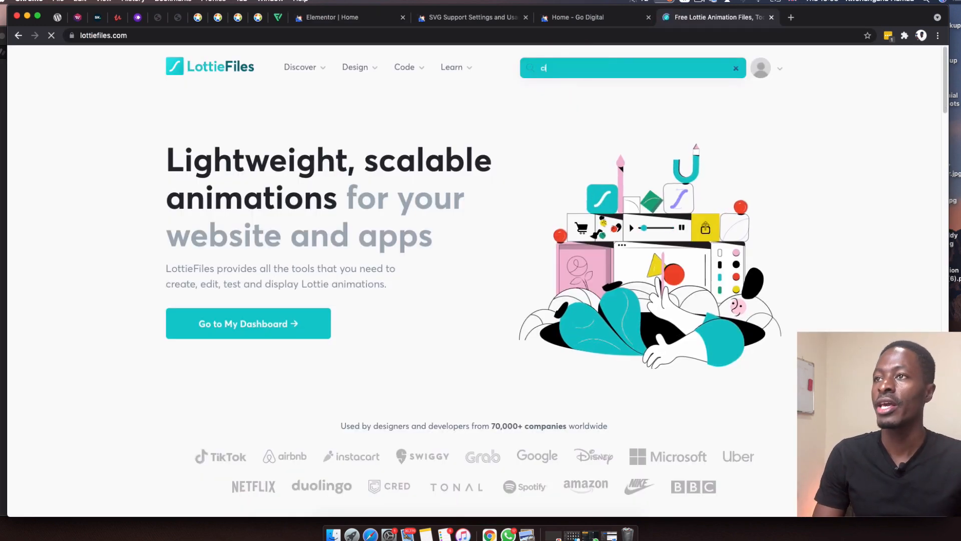
text(ircle)
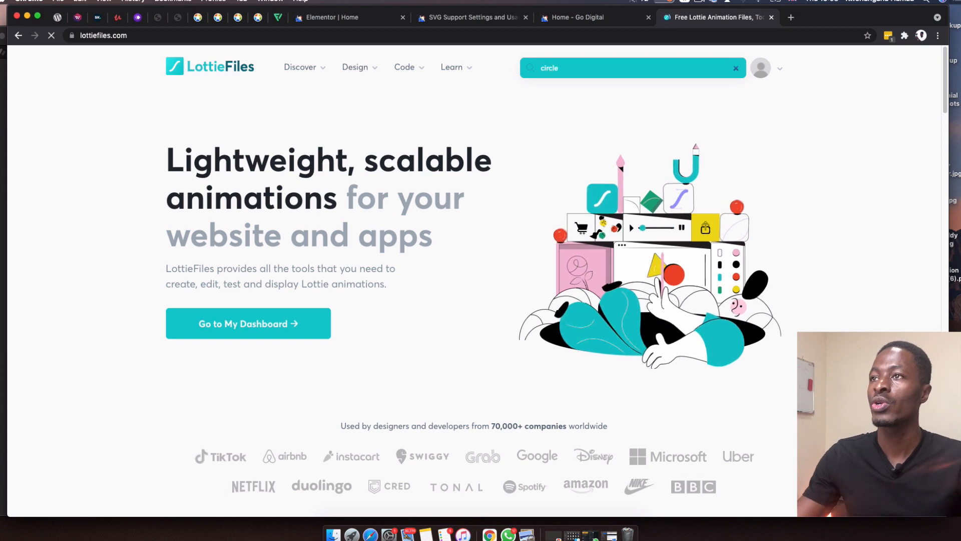
key(Return)
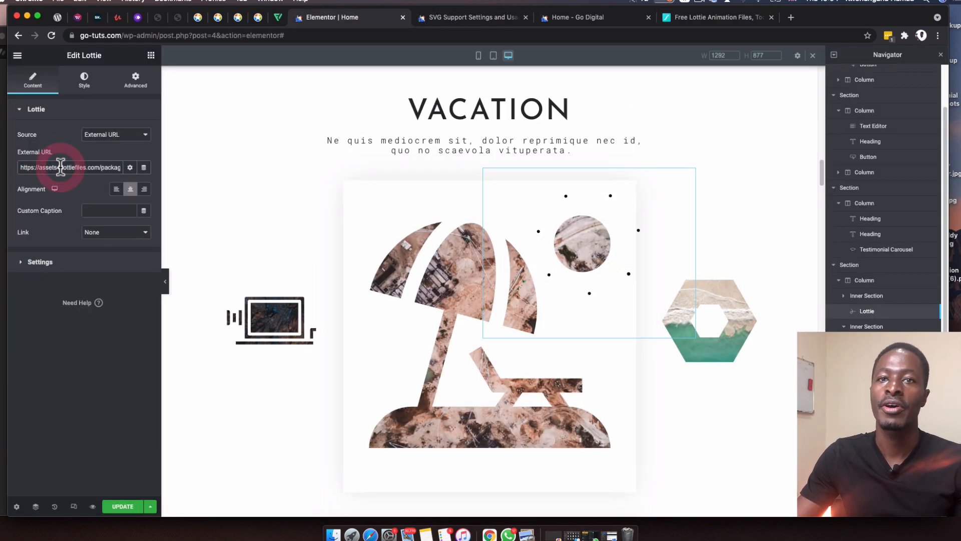
- Check the external URL and the advanced Z-Index value of the Lottie widget around the sun
double_click(67, 167)
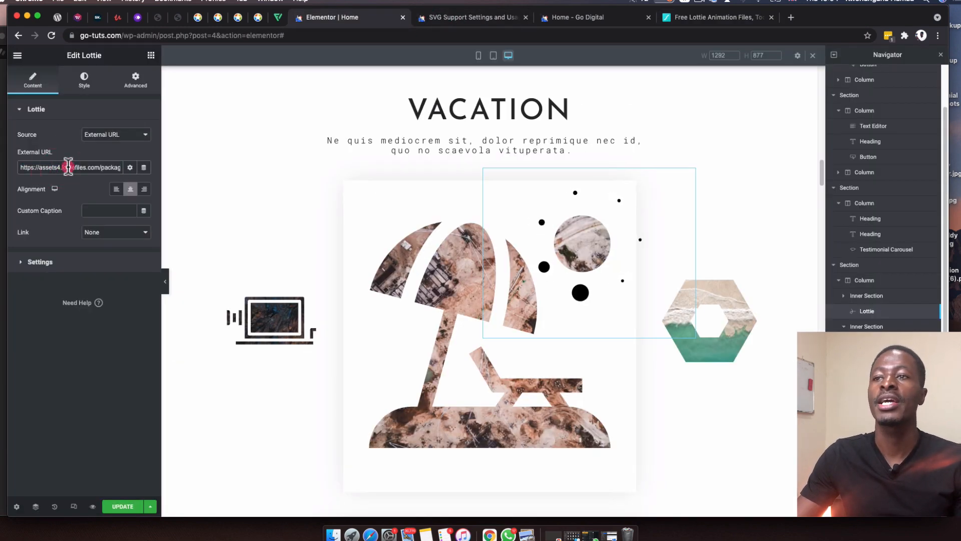
click(135, 80)
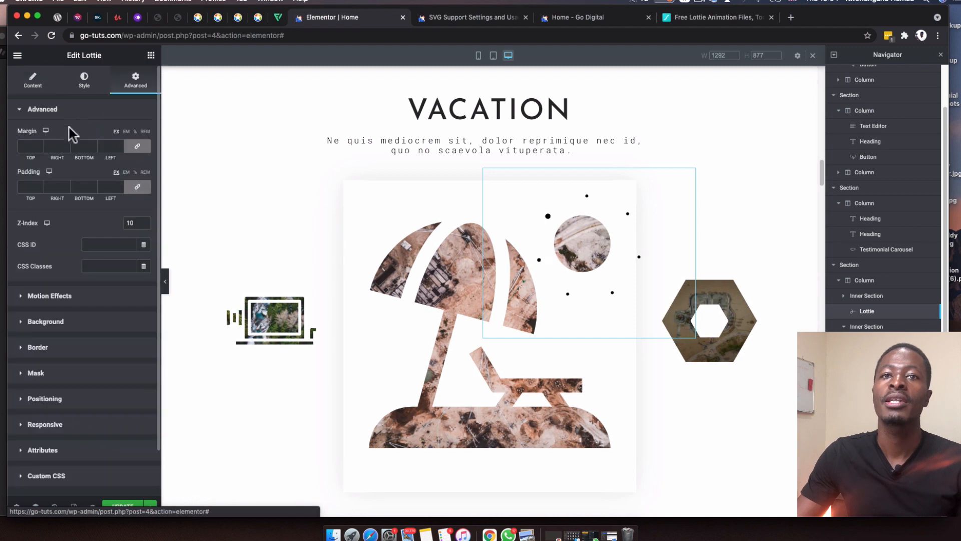
double_click(125, 221)
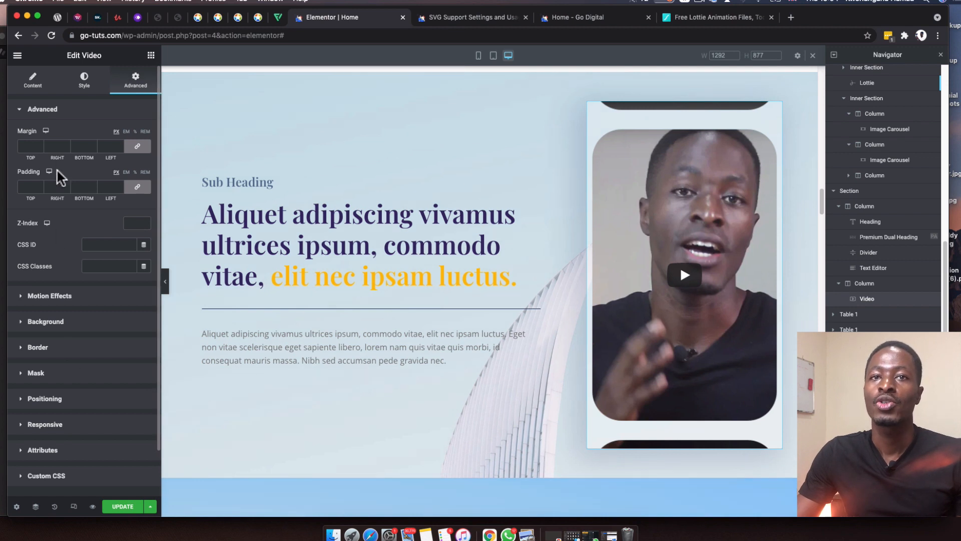
- Examine the mask settings and content options of the video widget beside the sub heading text
click(47, 110)
click(51, 215)
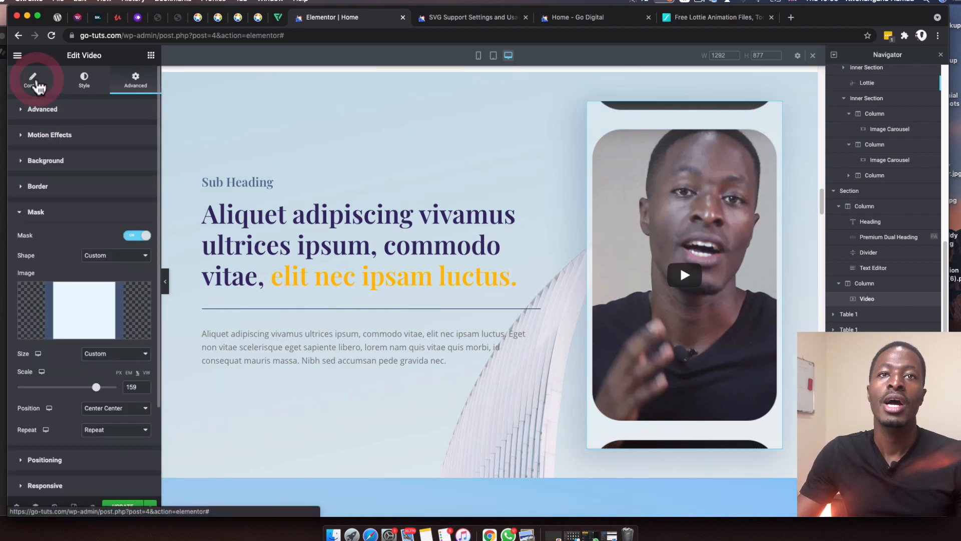
click(33, 80)
- Try the 16:9 aspect ratio on the masked video and return it to 9:16
click(84, 80)
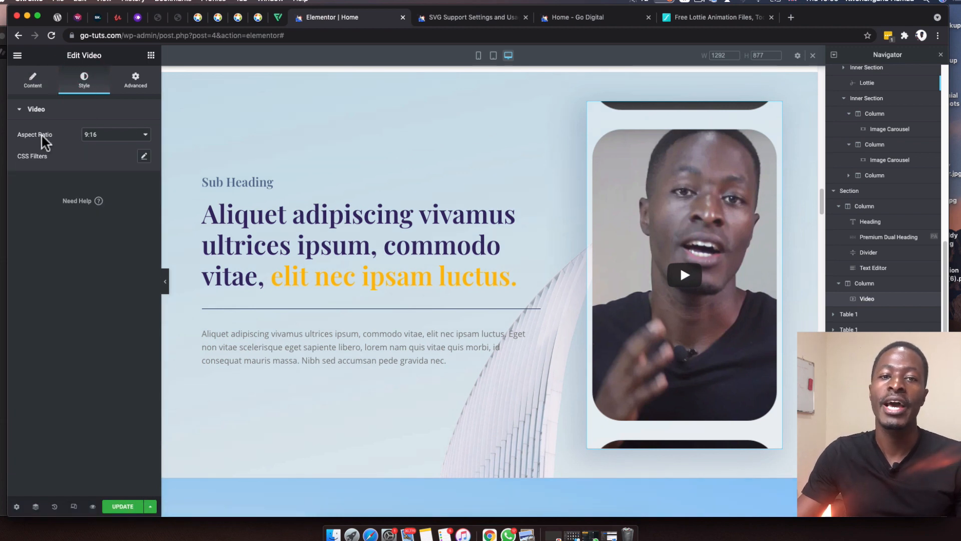
click(100, 136)
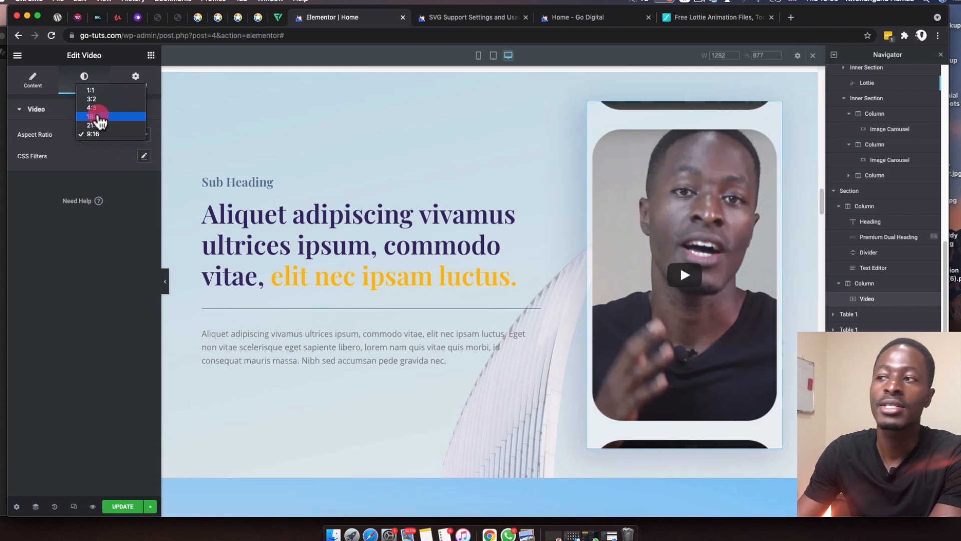
click(99, 116)
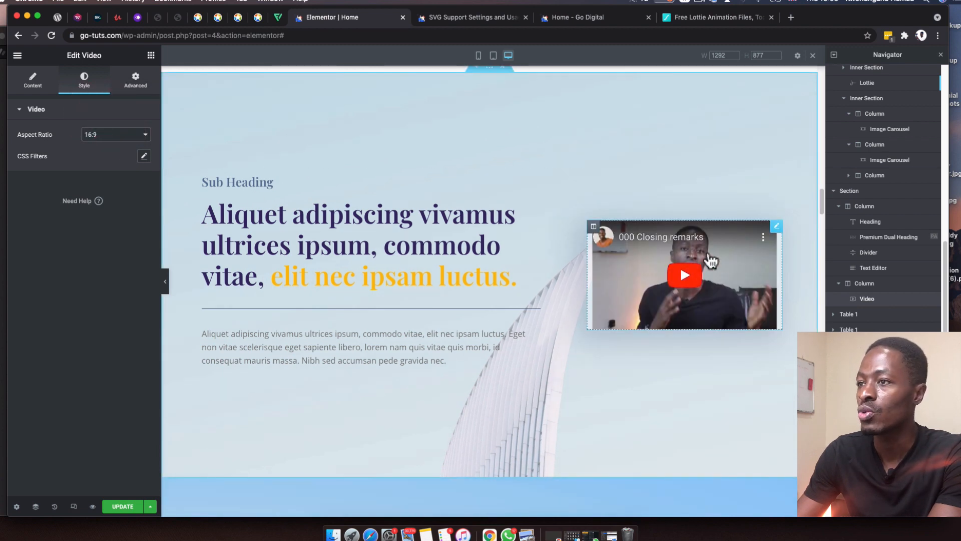
click(95, 135)
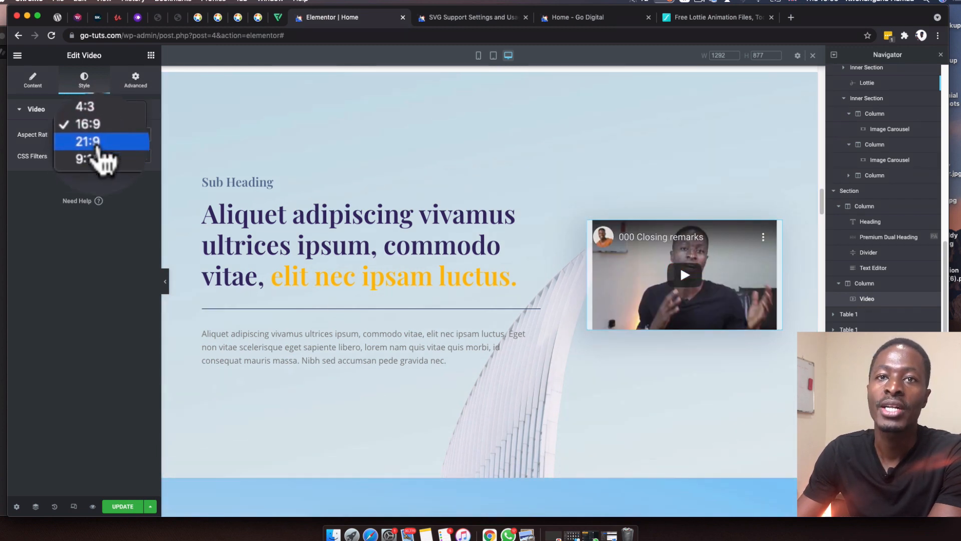
click(96, 152)
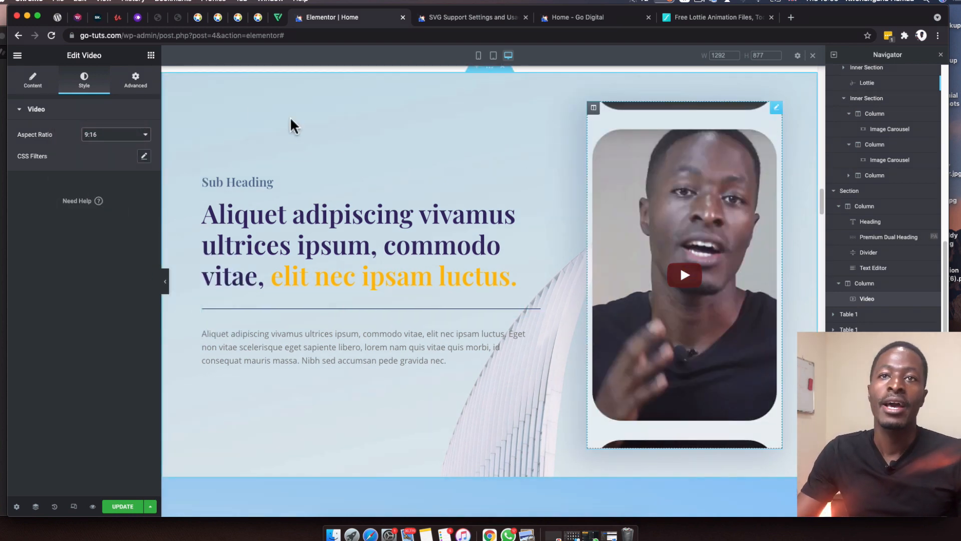
- Reselect telephone.png from the media library as the video widget's custom mask image and insert it
click(131, 83)
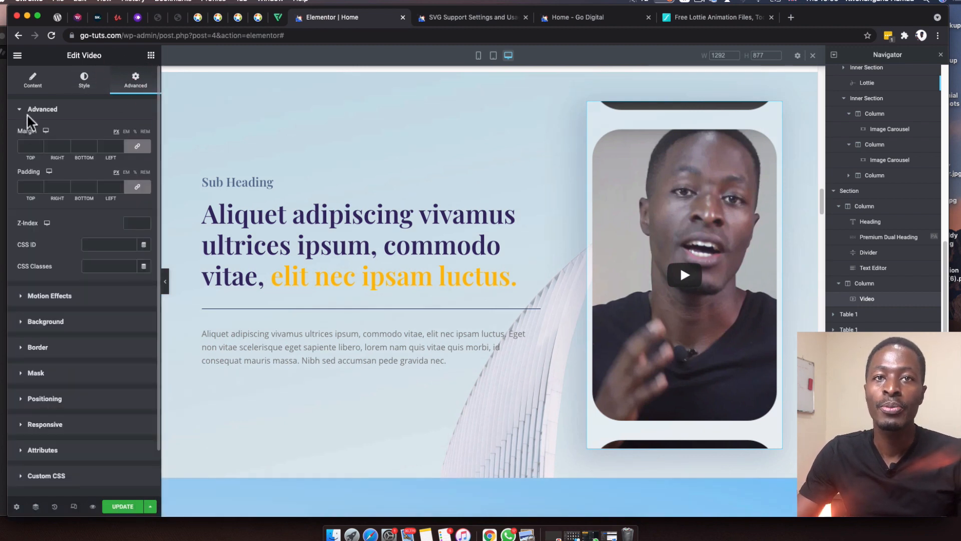
click(30, 111)
click(38, 215)
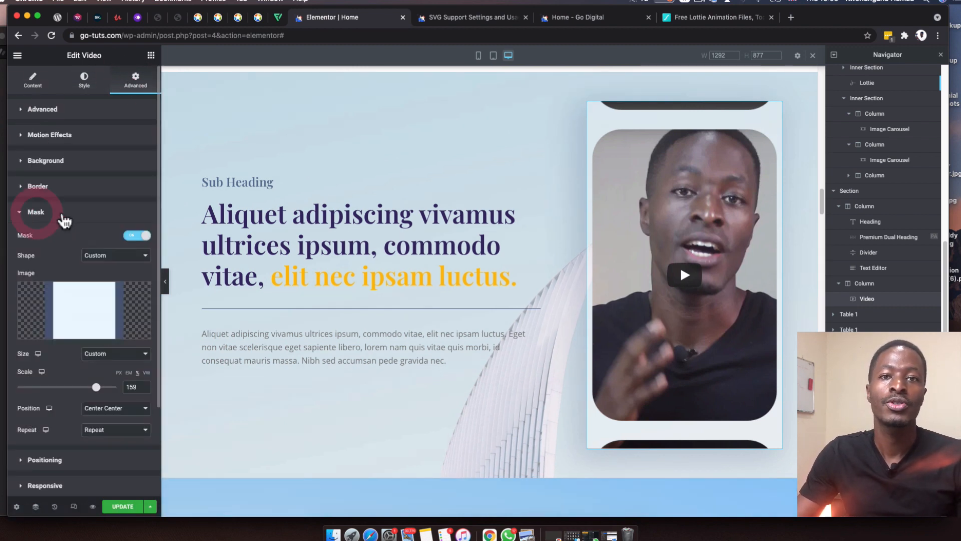
scroll(100, 241, down, 3)
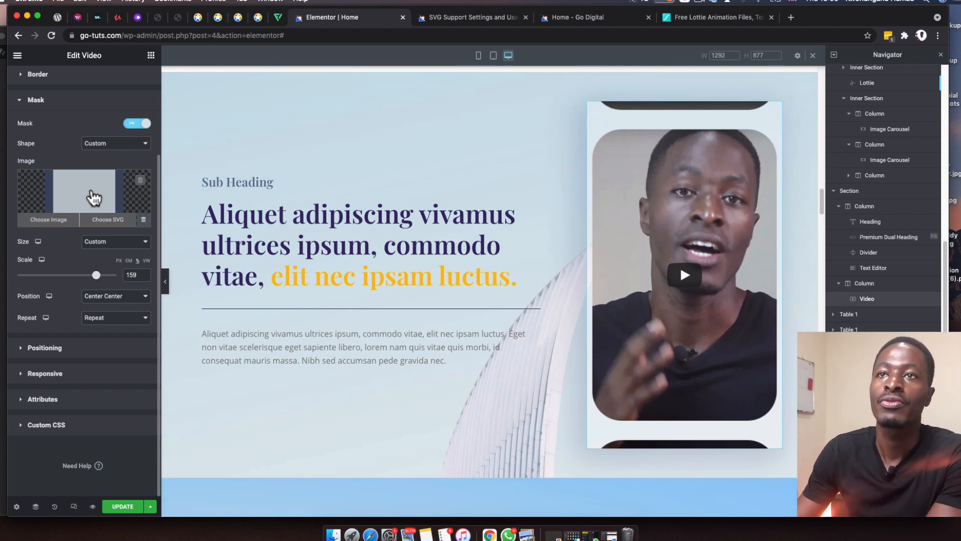
click(94, 197)
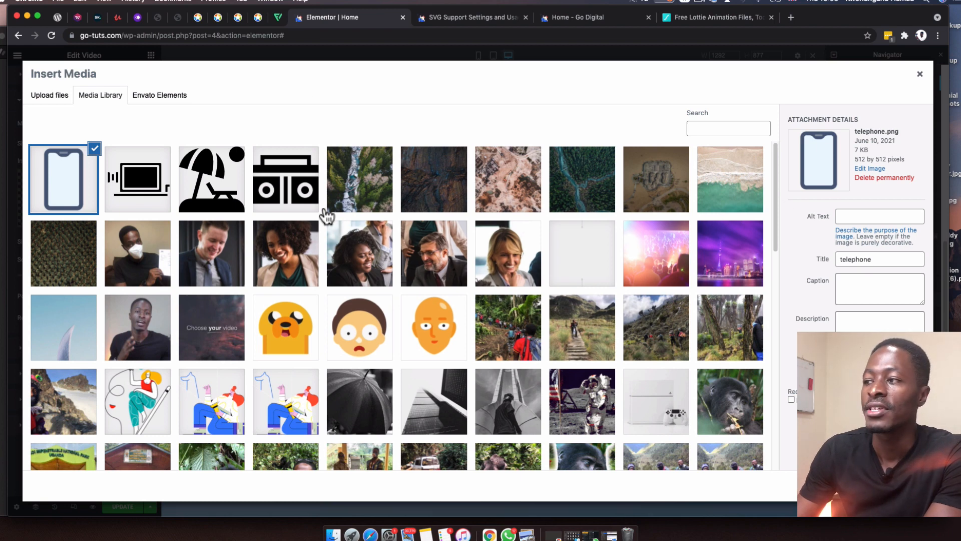
click(62, 183)
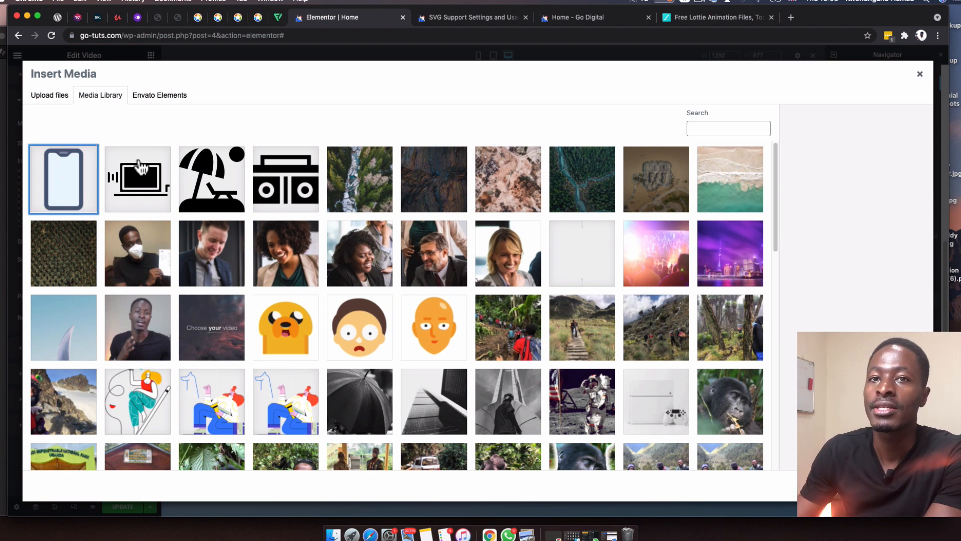
click(60, 183)
click(899, 485)
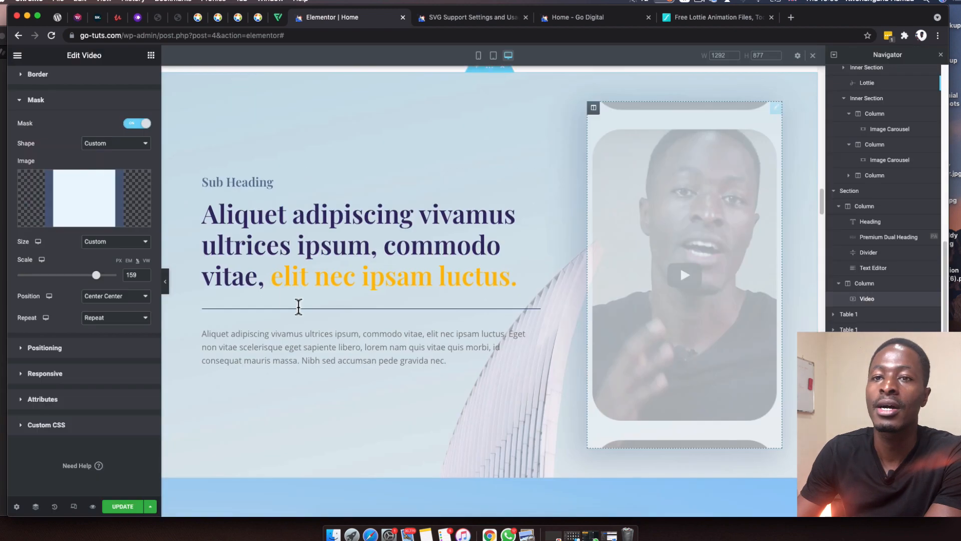
- Try the Fit and Fill mask sizes on the video and return the size to Custom
click(111, 242)
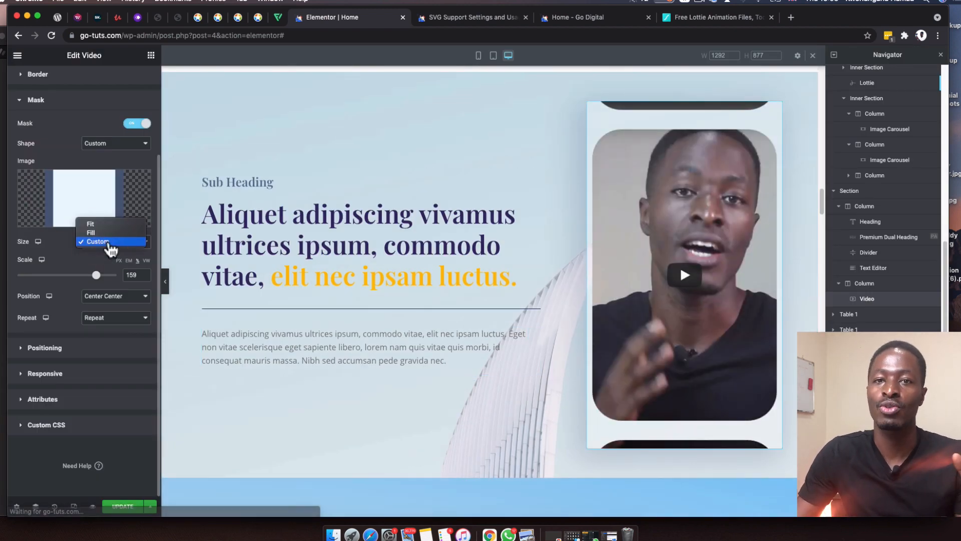
click(97, 225)
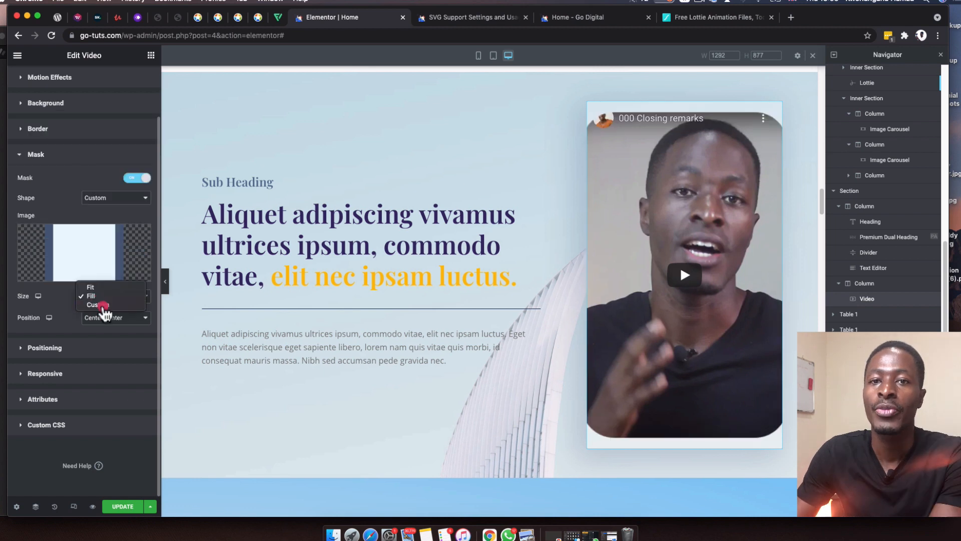
click(104, 306)
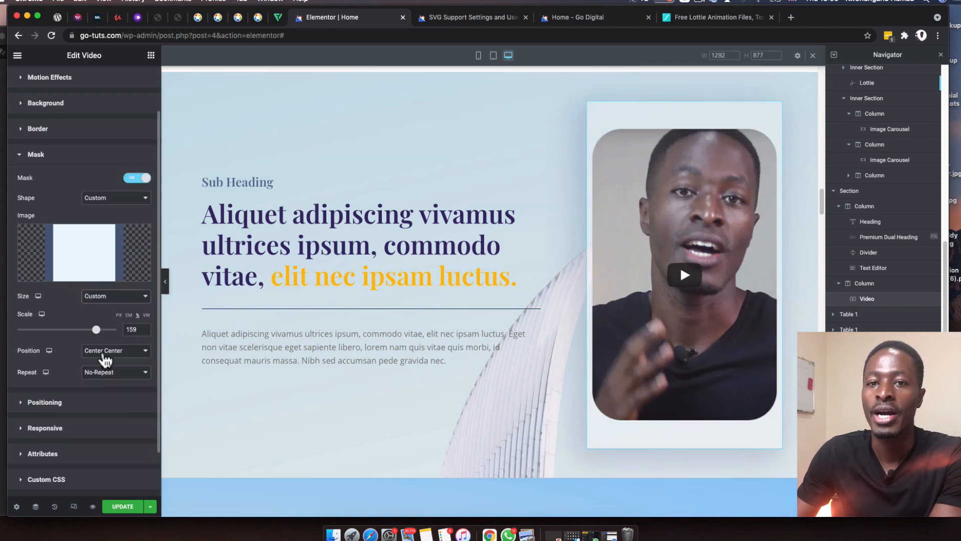
- Set the video mask's repeat option to Repeat and its scale to 155
click(108, 380)
click(100, 381)
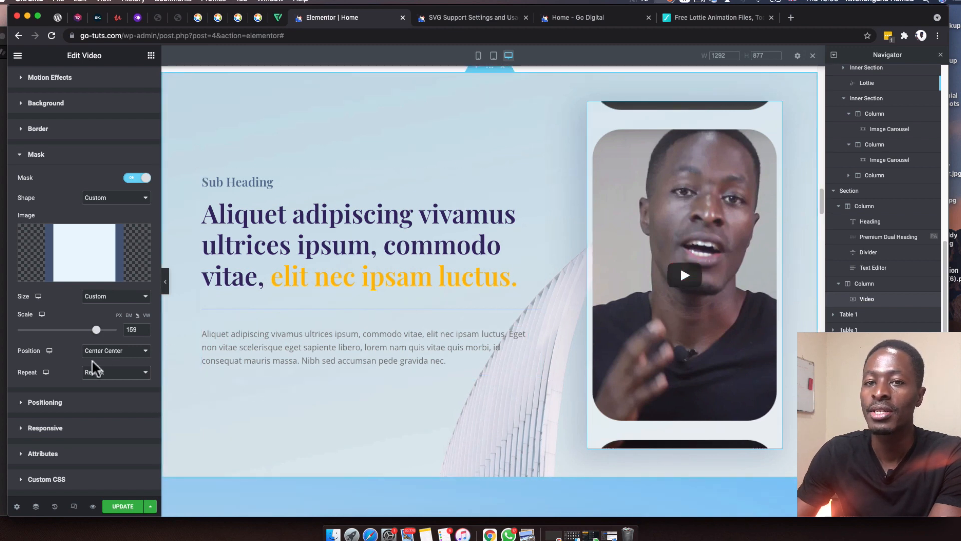
mouse_move(96, 330)
mouse_down()
mouse_move(54, 331)
mouse_move(94, 332)
mouse_up()
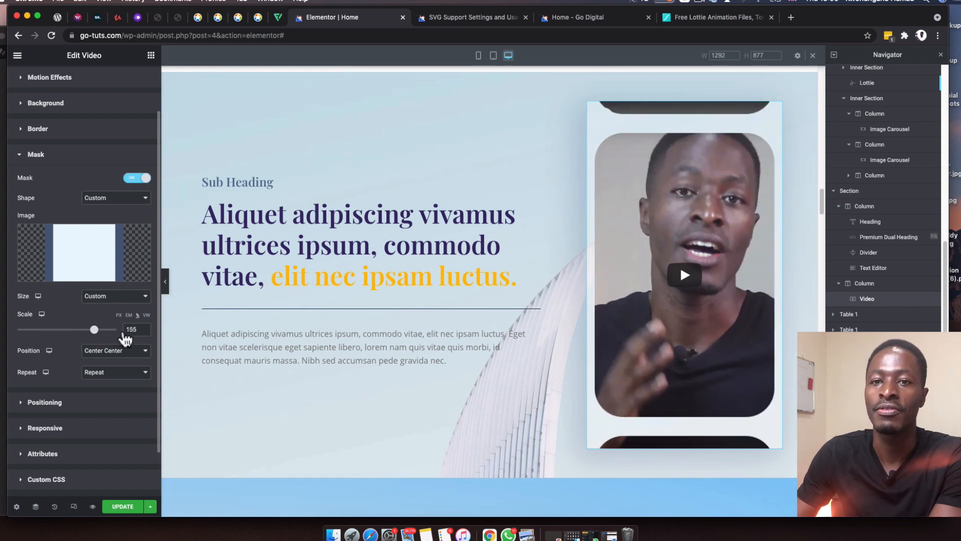
- Try the Center Left, Top Left and Bottom Left mask positions on the video, and return to Center Center
click(111, 350)
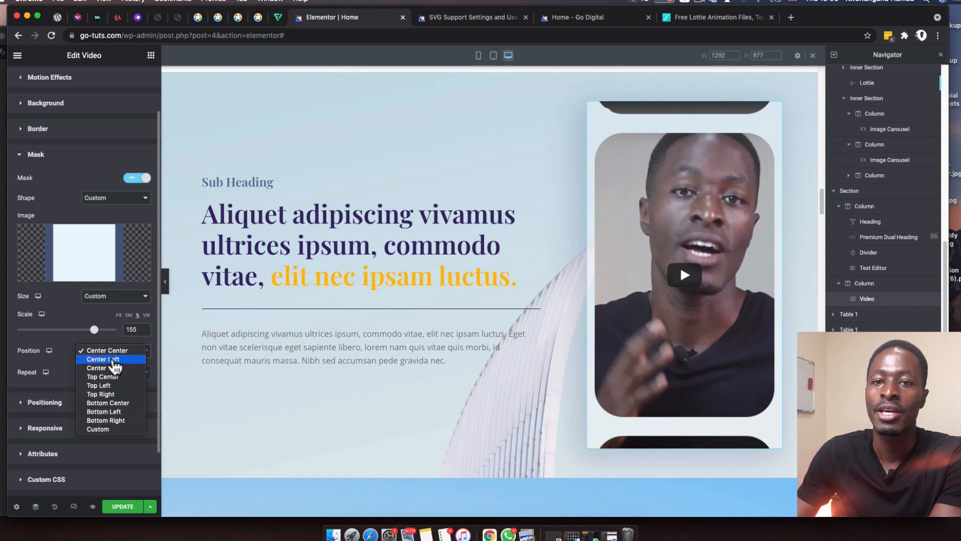
click(113, 359)
click(114, 353)
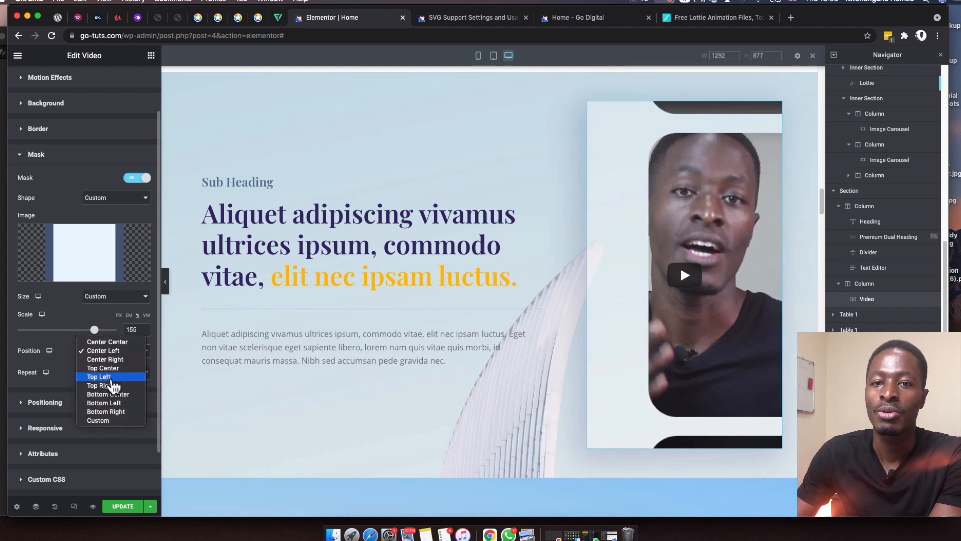
click(108, 377)
click(112, 351)
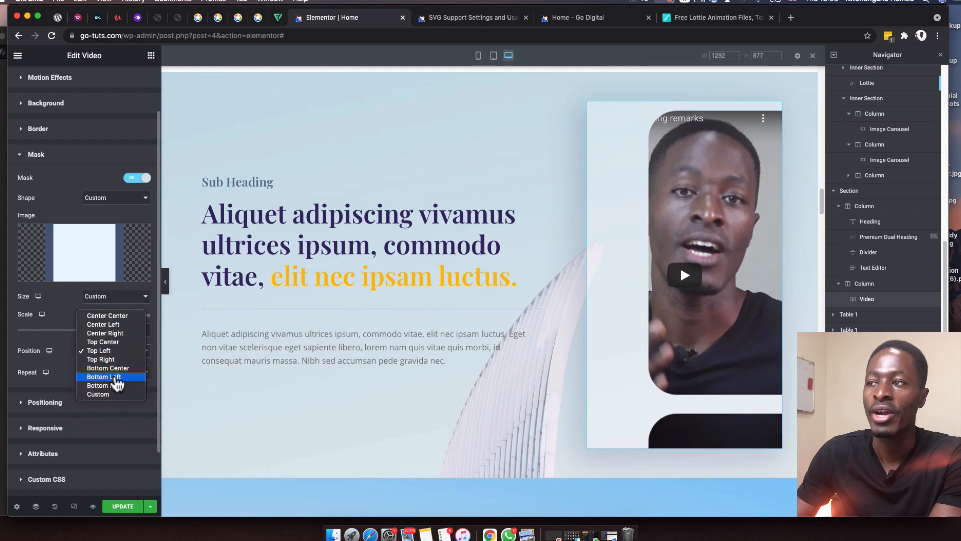
click(115, 377)
click(117, 351)
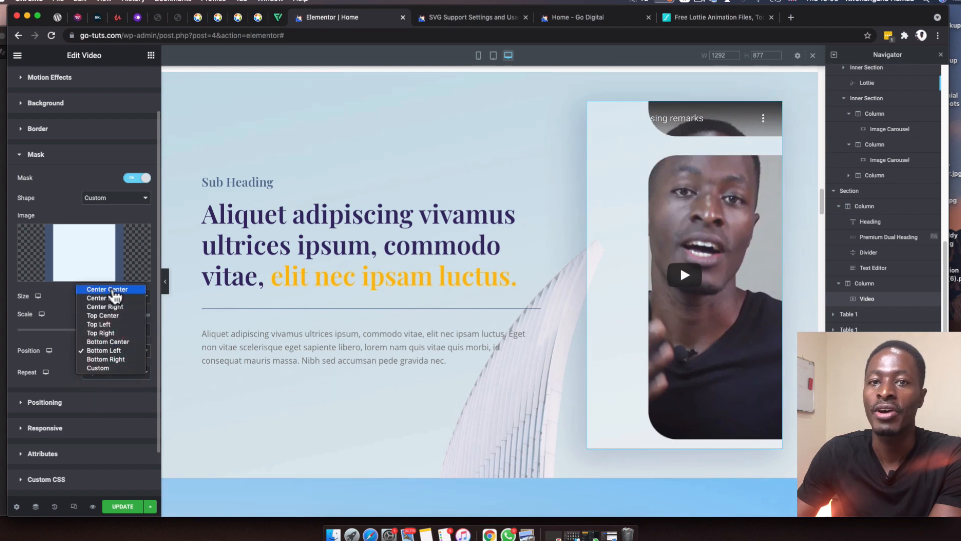
click(115, 291)
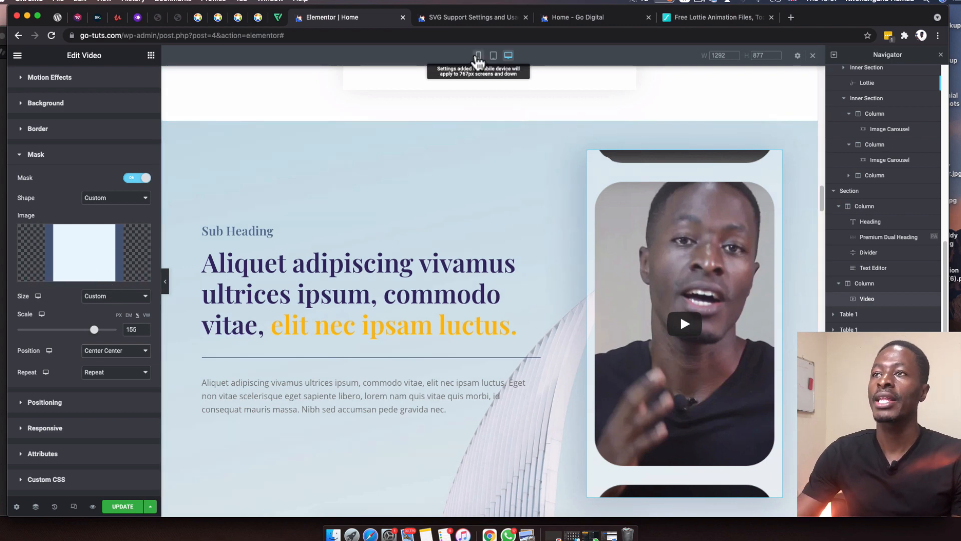
- Switch to the mobile preview and set the video mask to size Fill with a scale of 176
click(478, 56)
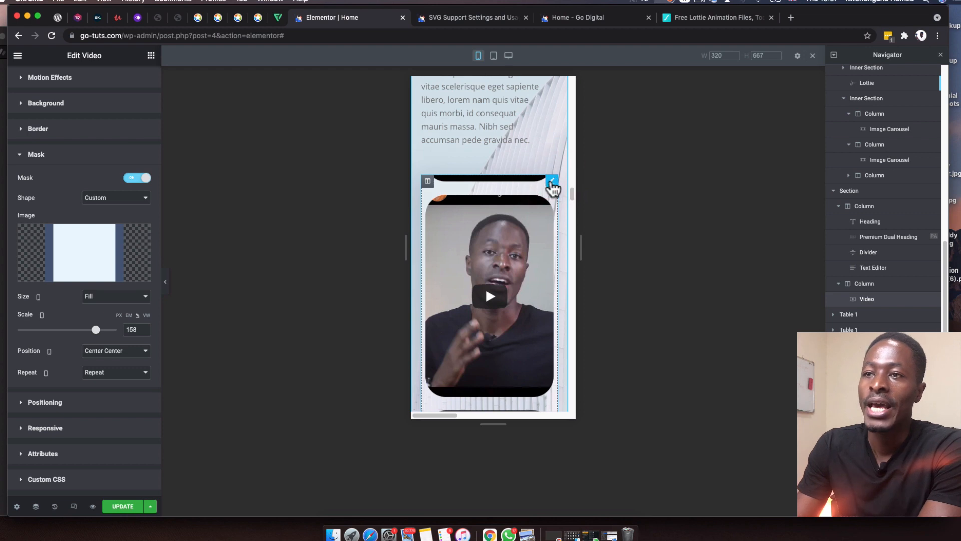
scroll(47, 234, down, 2)
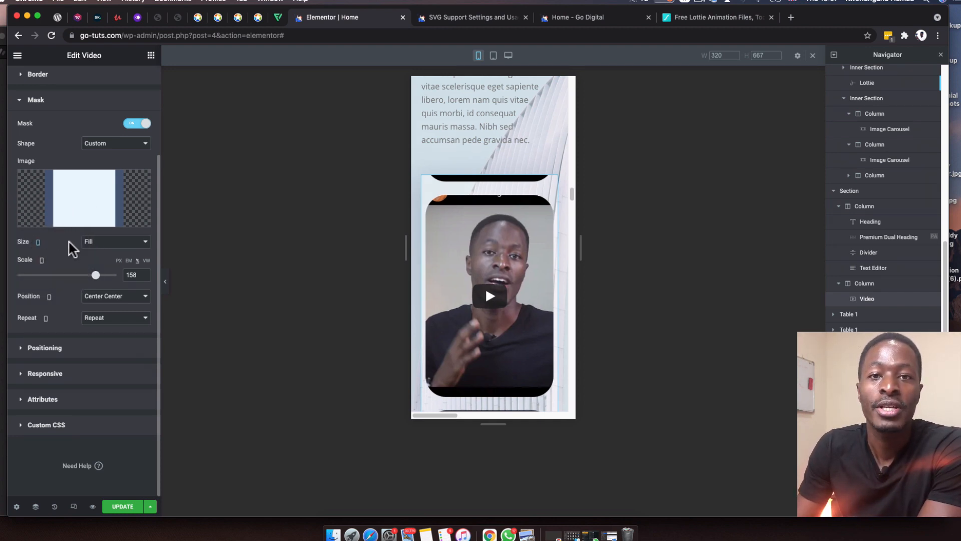
click(105, 244)
click(106, 233)
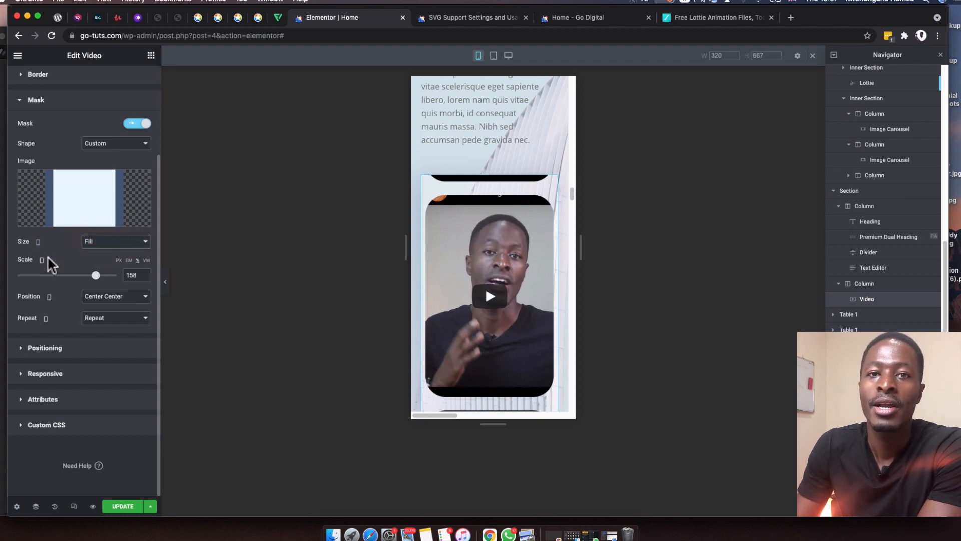
mouse_move(95, 275)
mouse_down()
mouse_move(40, 276)
mouse_move(96, 276)
mouse_up()
- Set the video mask's repeat option to Repeat-Y and its scale to 162 in the mobile preview
click(106, 322)
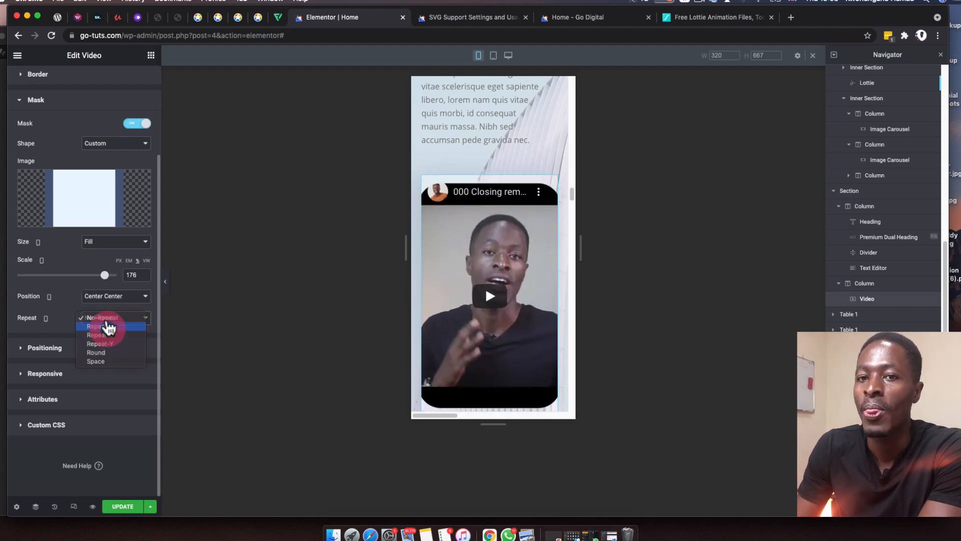
click(107, 326)
click(105, 323)
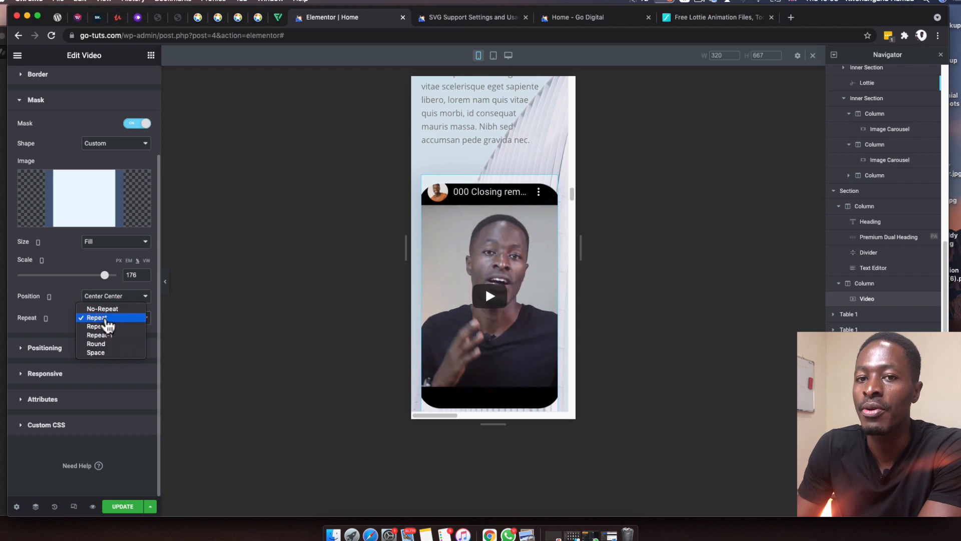
click(106, 319)
click(109, 321)
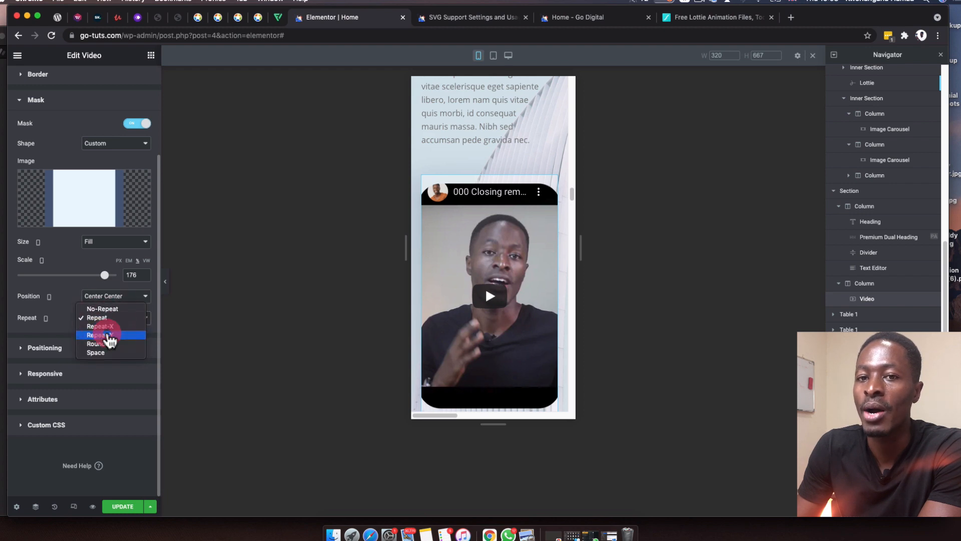
click(109, 335)
drag(106, 278, 101, 278)
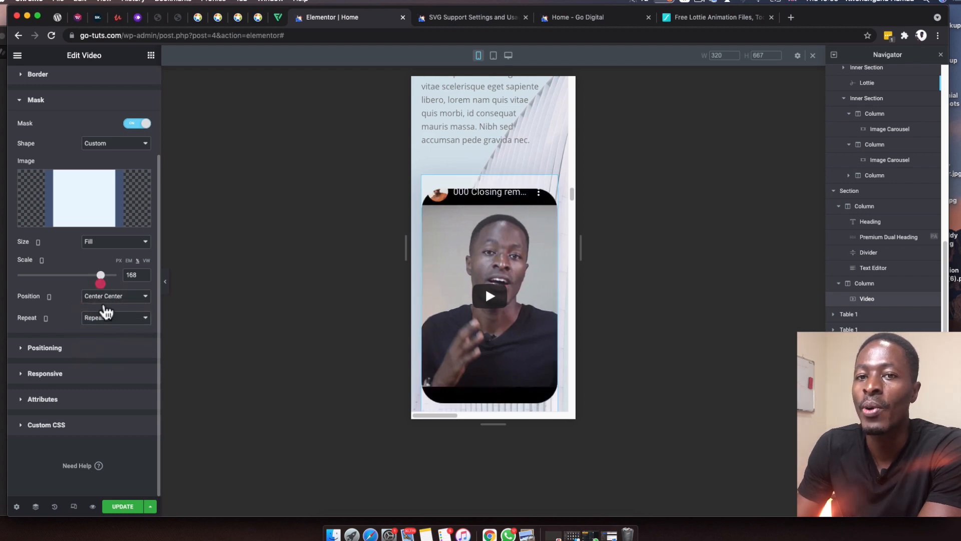
click(107, 317)
click(110, 326)
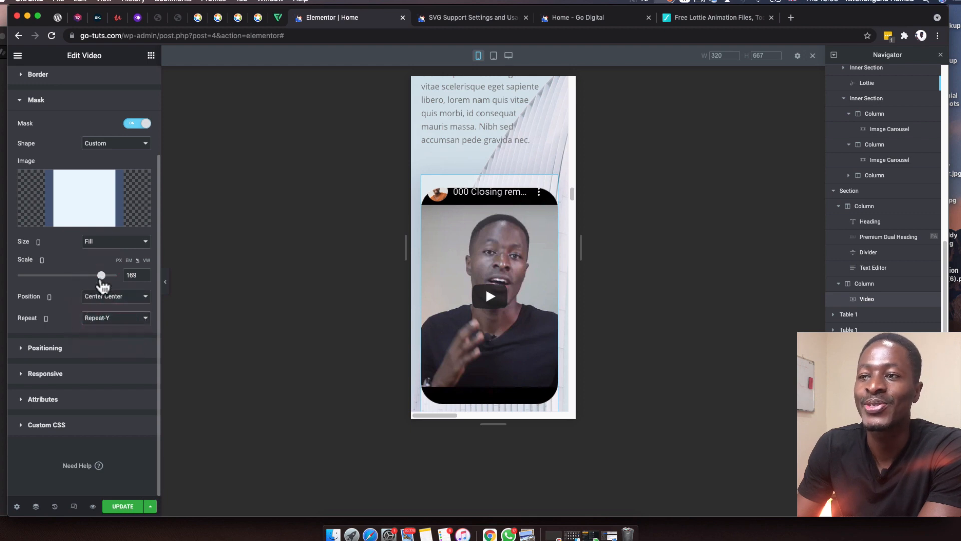
mouse_move(101, 275)
mouse_down()
mouse_move(58, 277)
mouse_move(97, 275)
mouse_up()
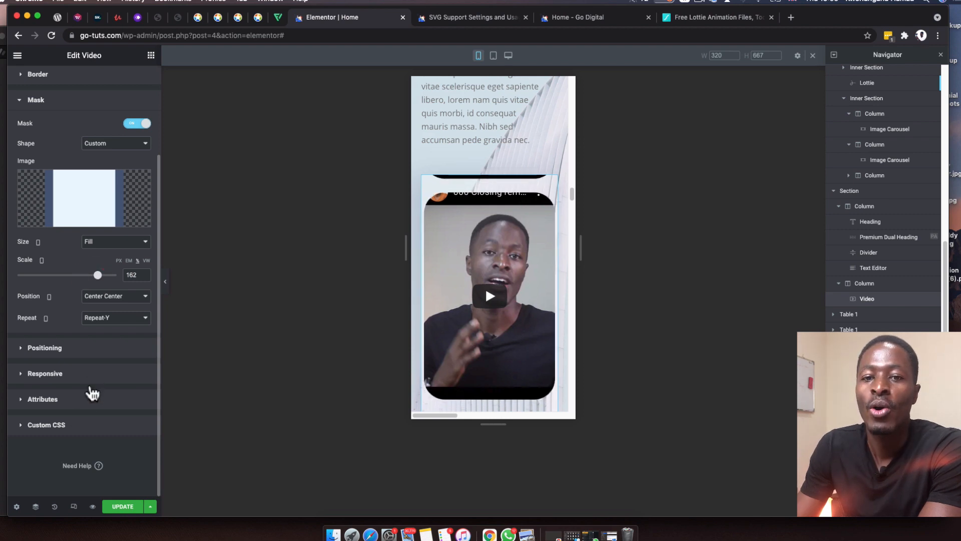
- Switch to the tablet preview and set the video mask to size Fill, position Center Center and No-Repeat
click(494, 57)
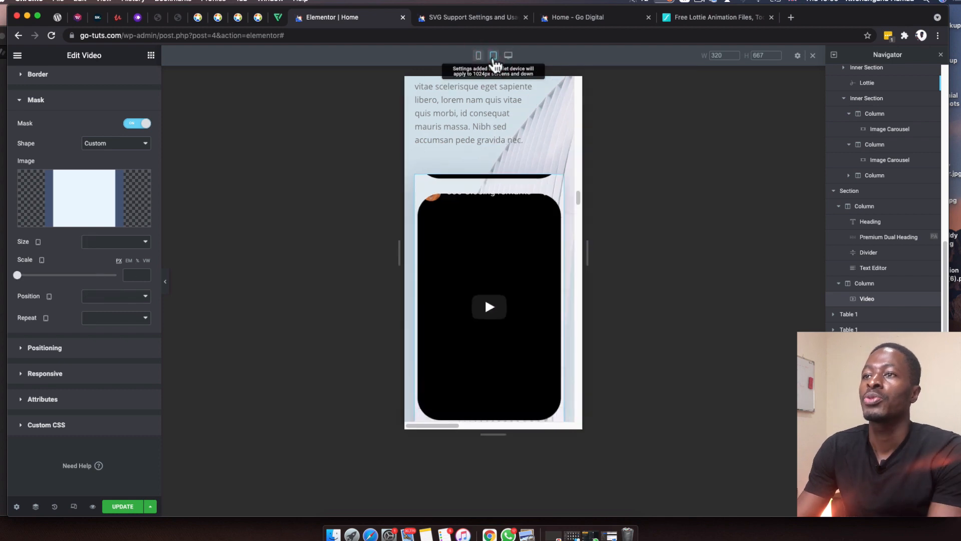
scroll(513, 247, down, 5)
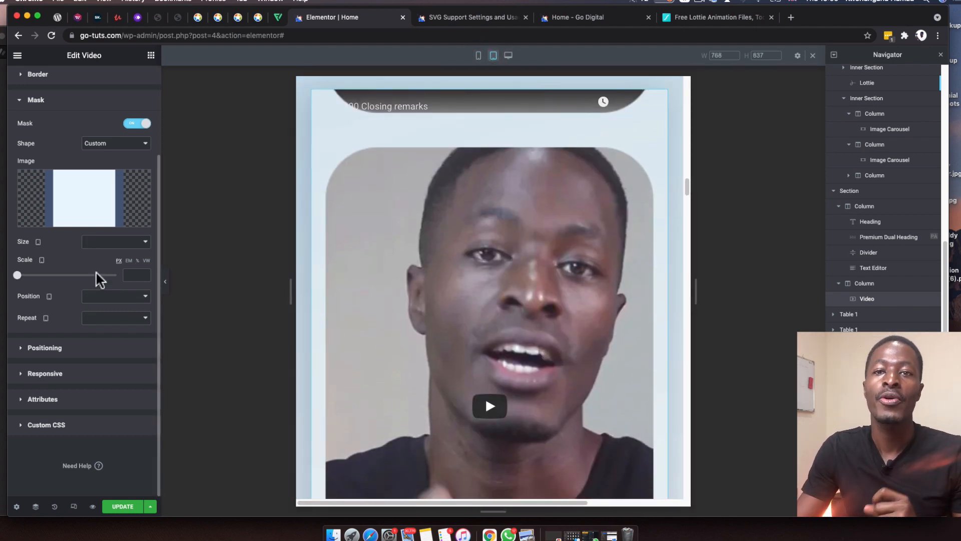
click(111, 249)
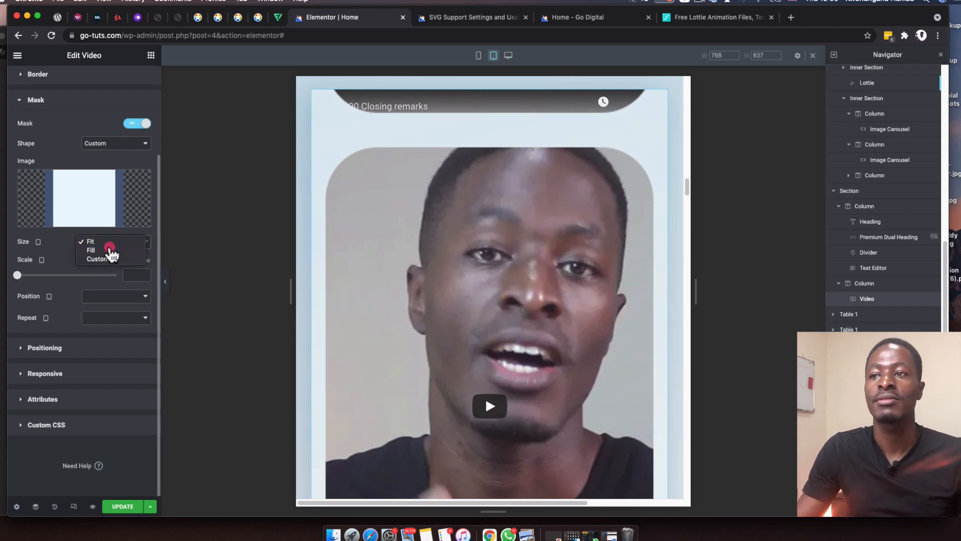
click(107, 250)
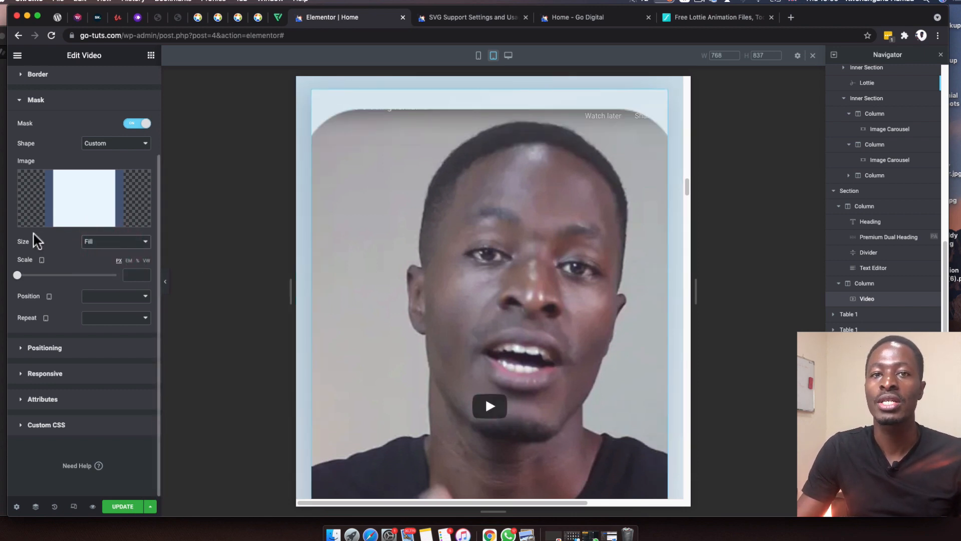
click(108, 234)
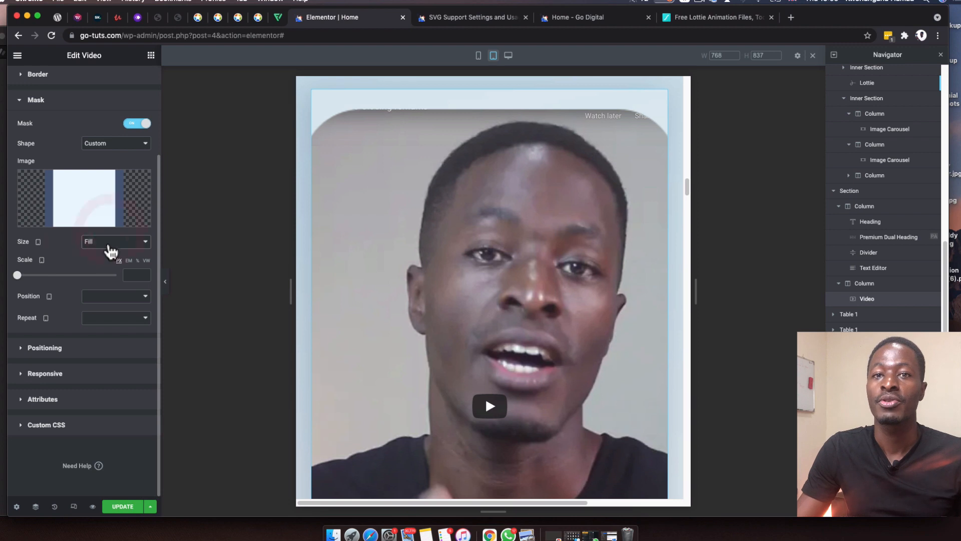
click(109, 244)
click(104, 250)
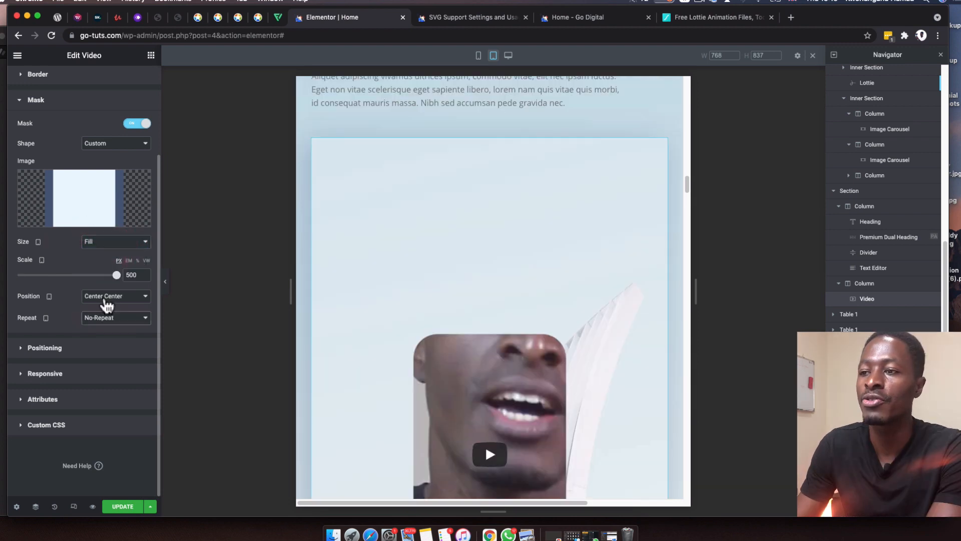
- Change the tablet video mask's scale unit to percent and set the scale to 150
mouse_move(116, 278)
mouse_down()
mouse_move(60, 283)
mouse_move(105, 288)
mouse_up()
click(80, 275)
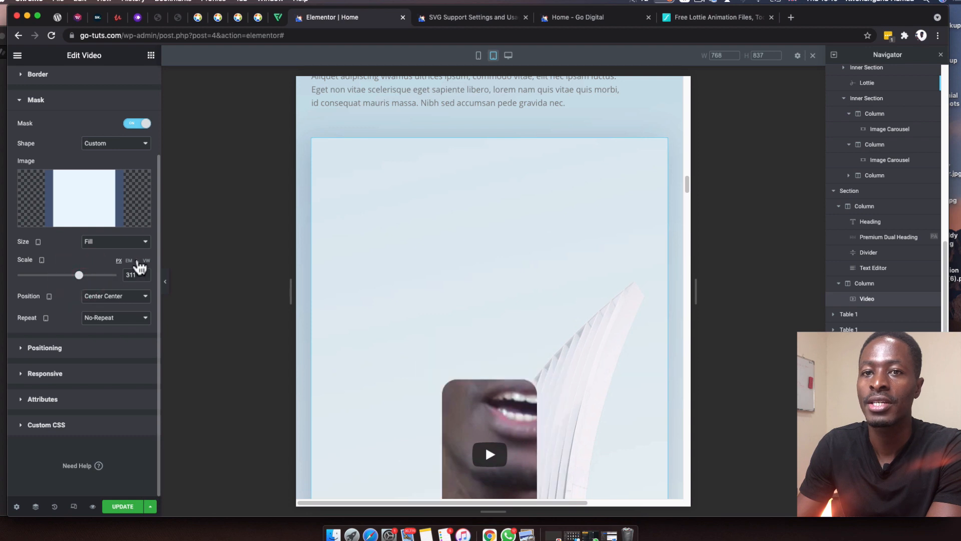
click(138, 260)
drag(19, 278, 95, 294)
scroll(557, 368, down, 7)
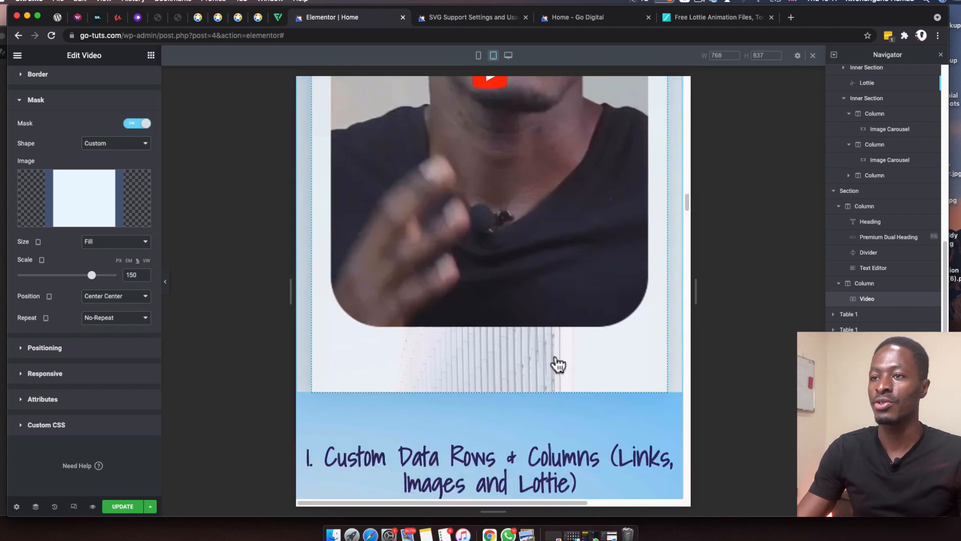
scroll(557, 361, up, 6)
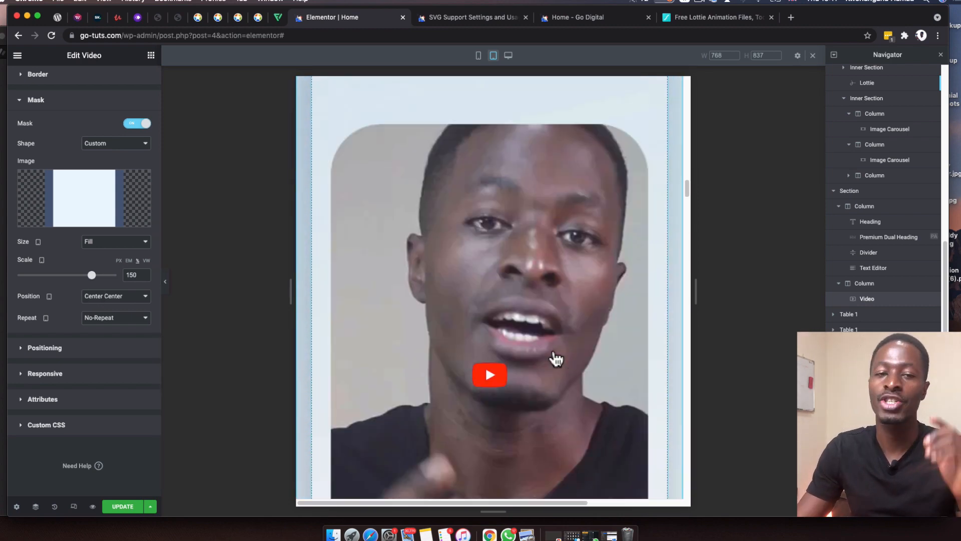
scroll(550, 365, down, 2)
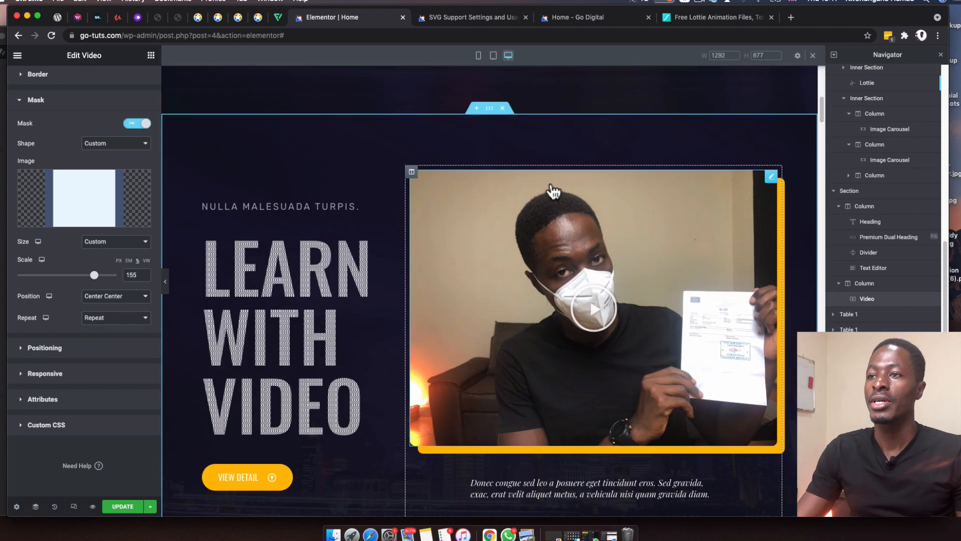
scroll(553, 194, down, 5)
scroll(553, 196, up, 2)
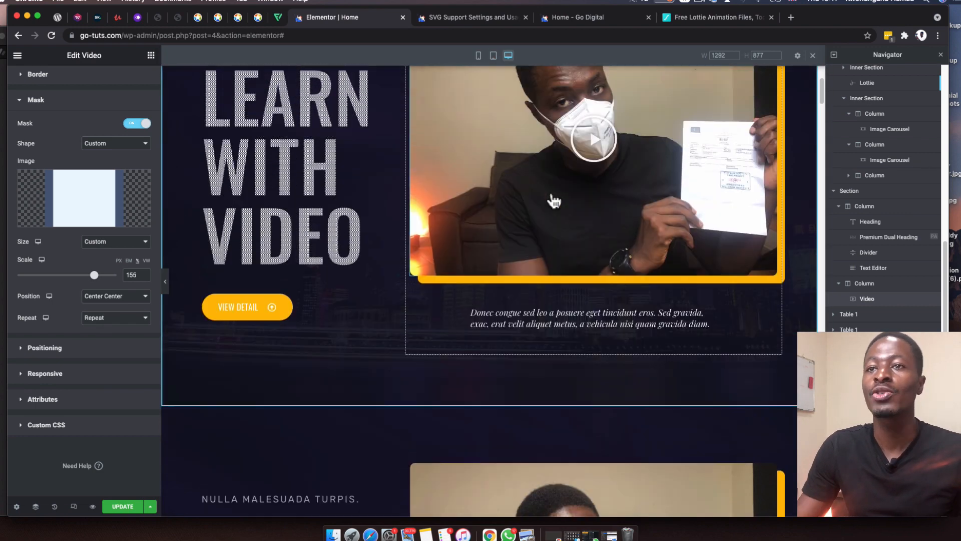
scroll(553, 200, up, 4)
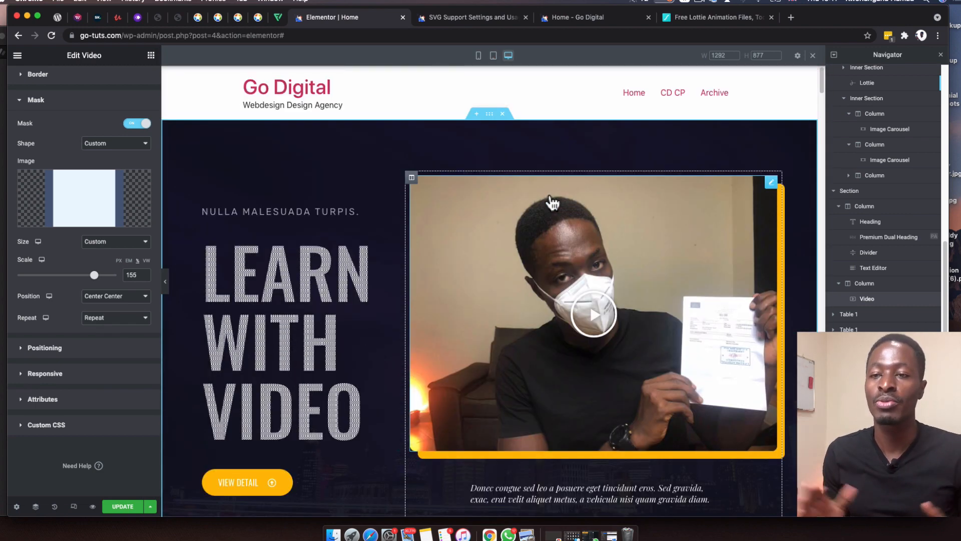
scroll(553, 215, down, 1)
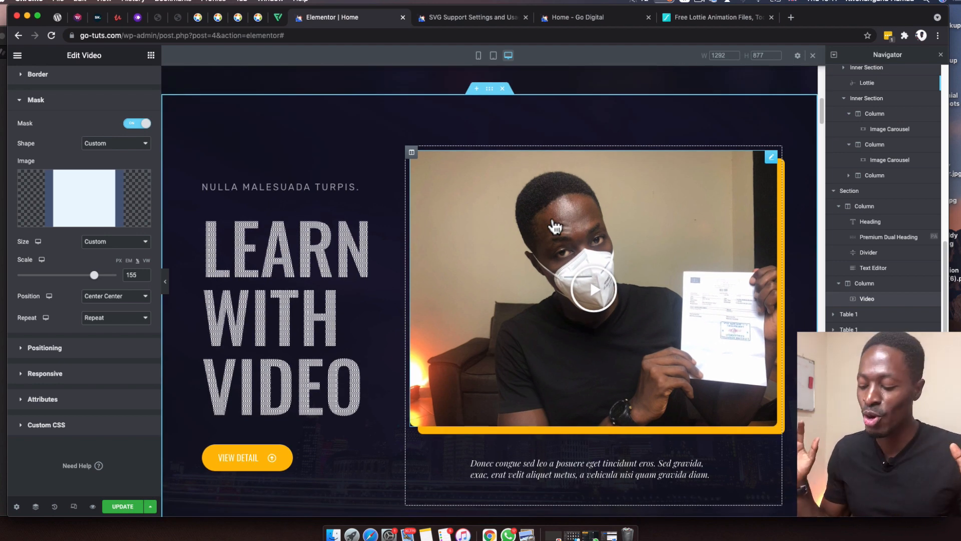